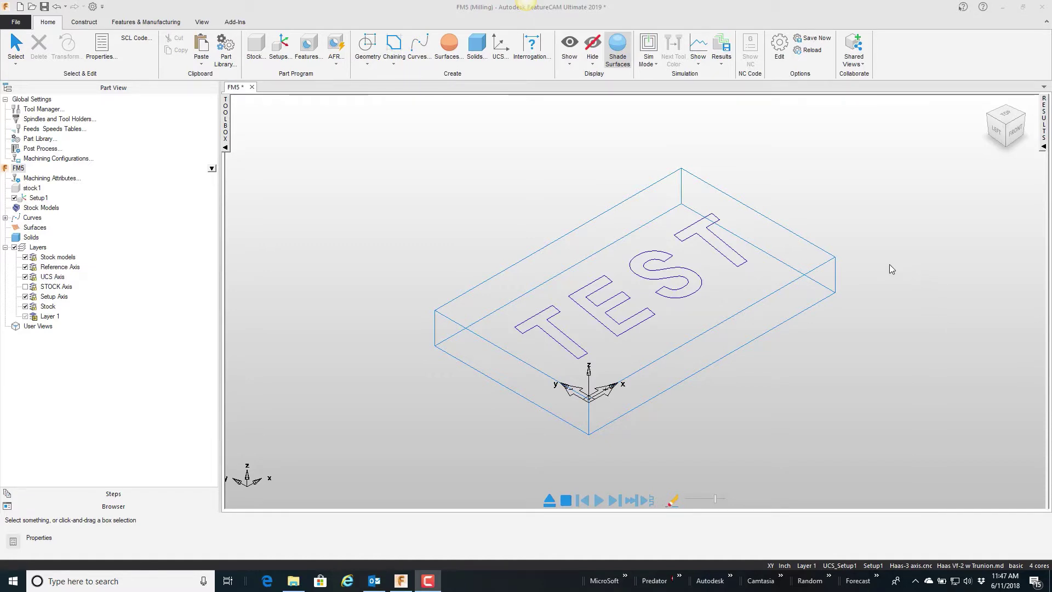
Select the TEST lettering curves on the stock block
{"action": "left_click", "coordinate": [678, 272]}
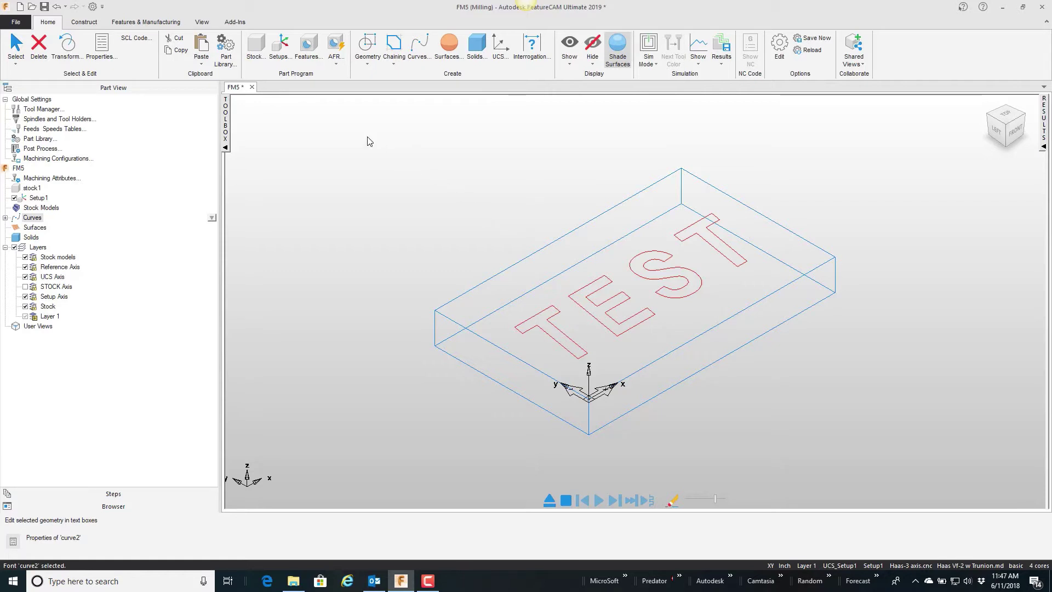
Create boss3 from the TEST curves at 0.05 height and view its rough operation's tools
{"action": "left_click", "coordinate": [304, 55]}
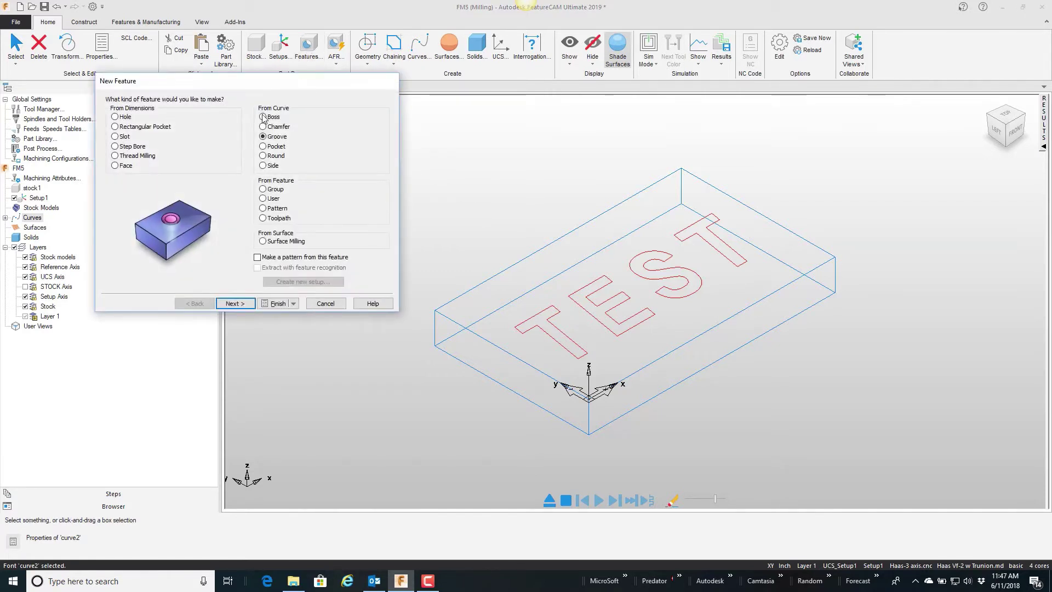
{"action": "left_click", "coordinate": [263, 117]}
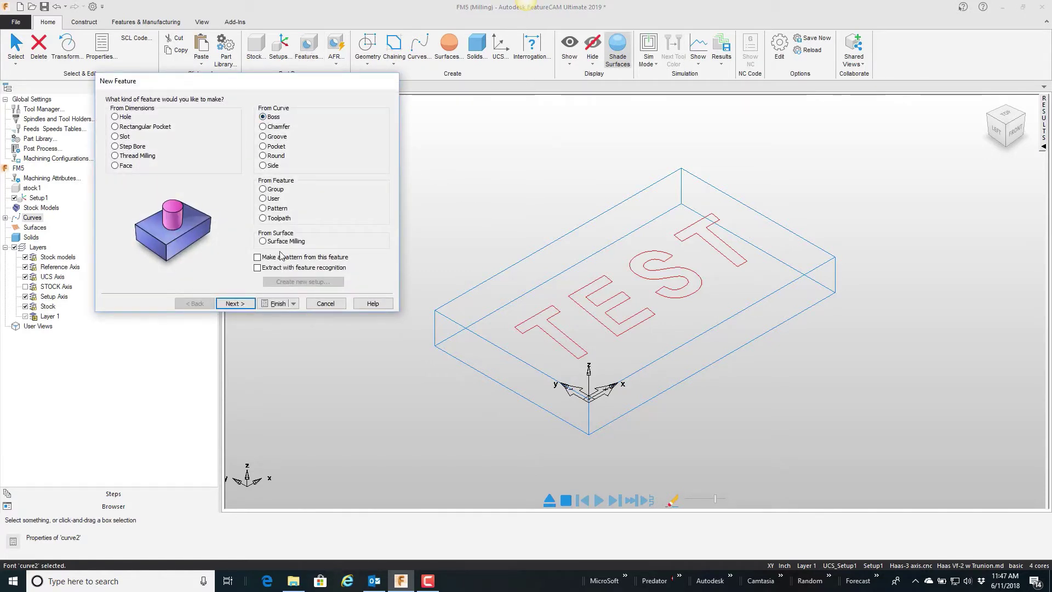
{"action": "left_click", "coordinate": [278, 304]}
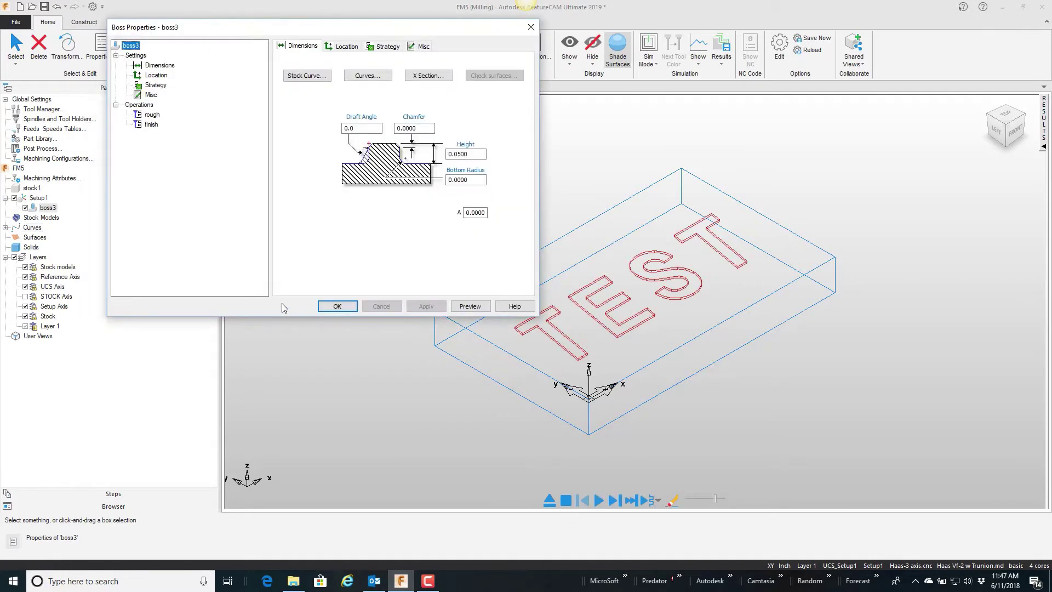
{"action": "double_click", "coordinate": [461, 154]}
{"action": "left_click", "coordinate": [152, 114]}
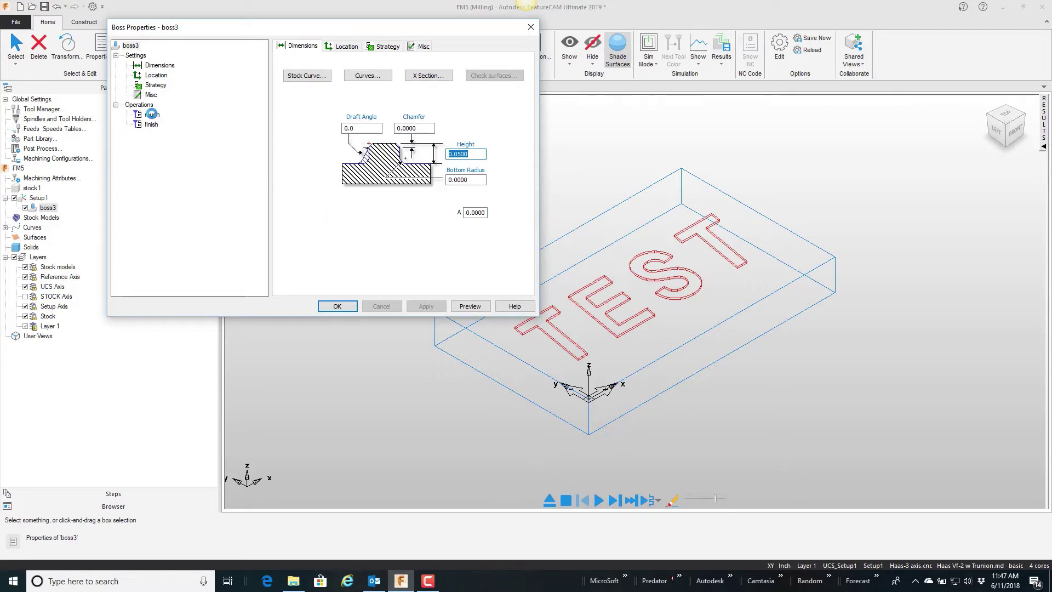
Accept boss3's settings and run a sped-up 3D cutting simulation of it
{"action": "left_click", "coordinate": [340, 304]}
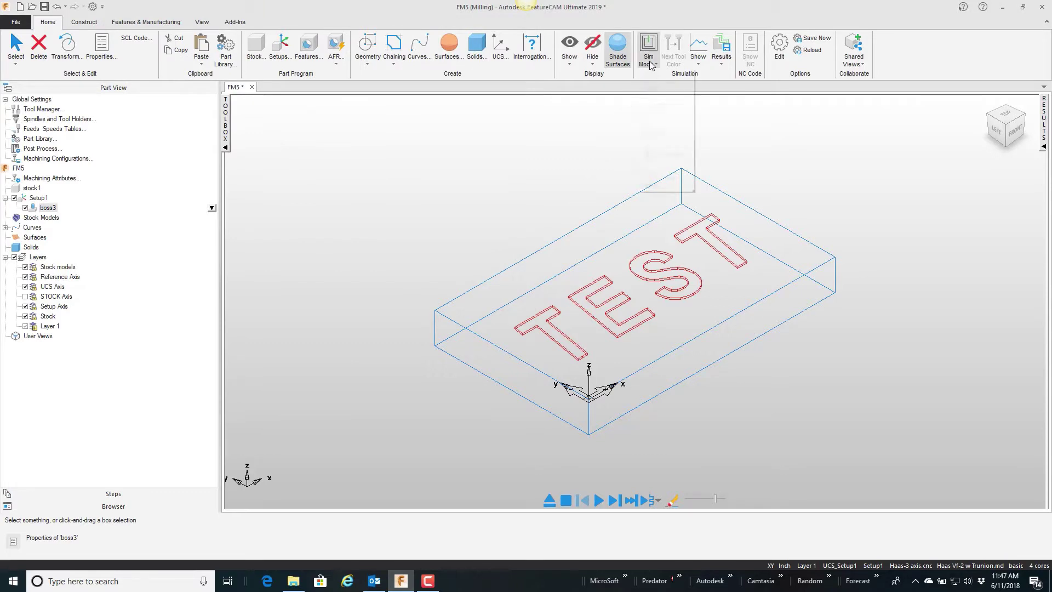
{"action": "left_click", "coordinate": [650, 129]}
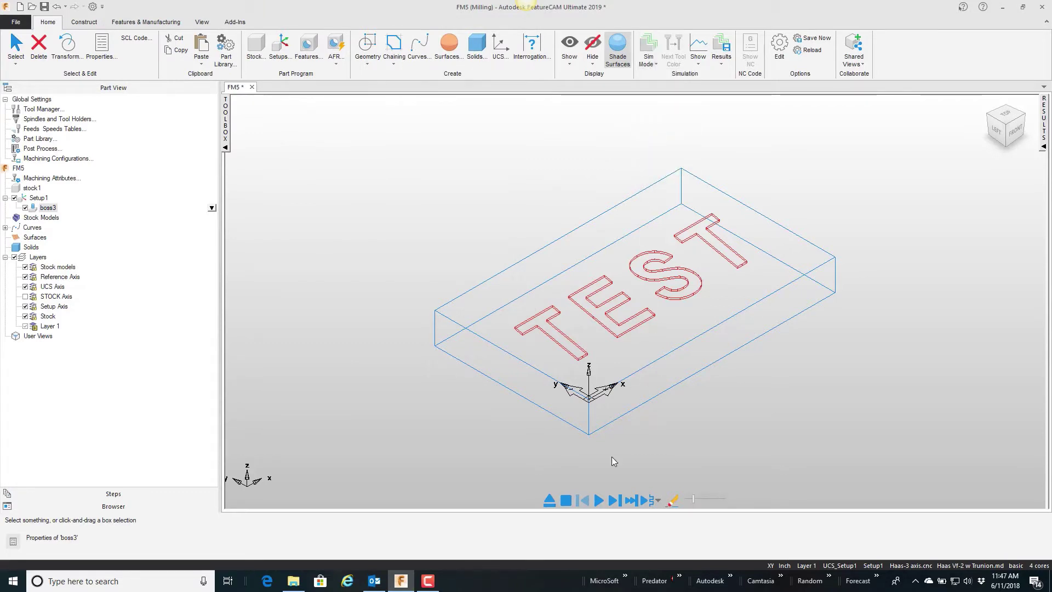
{"action": "left_click", "coordinate": [599, 500]}
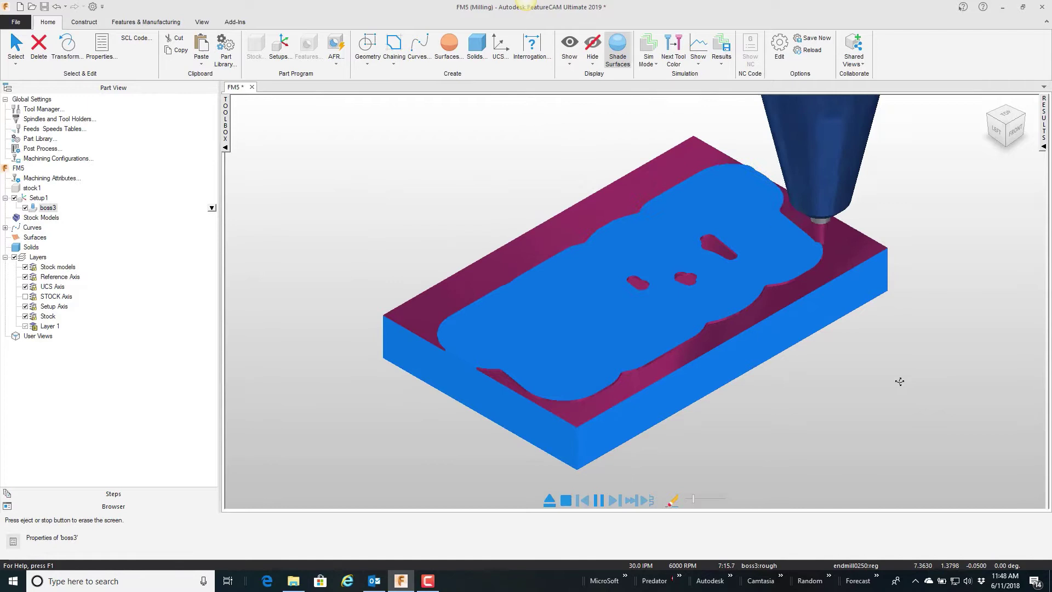
{"action": "left_click", "coordinate": [701, 501]}
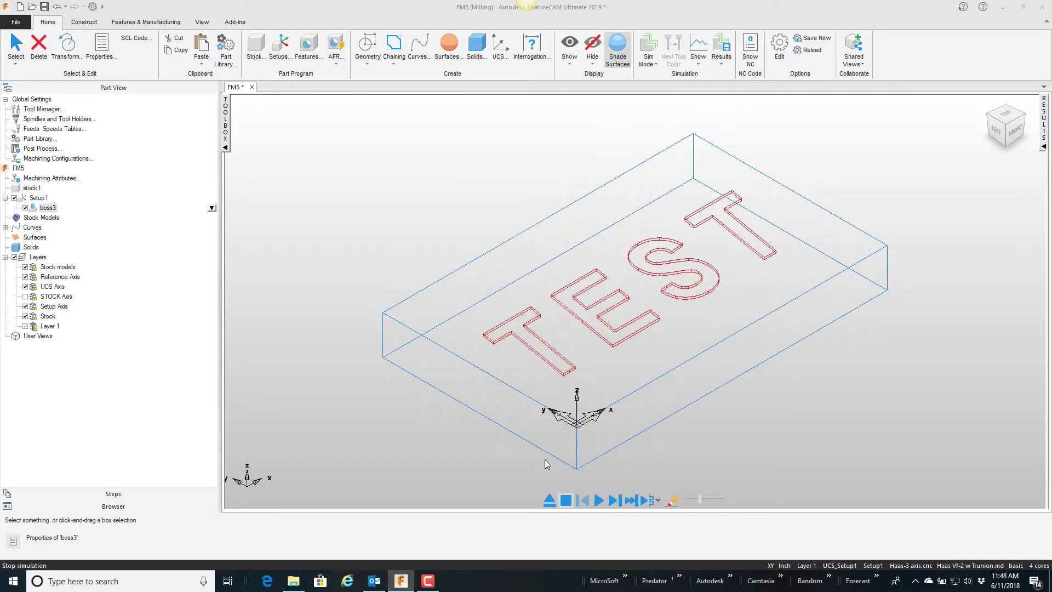
Clear the simulation and give boss3's rough operation multiple diameters of 0.5 and 0.25
{"action": "left_click", "coordinate": [567, 505]}
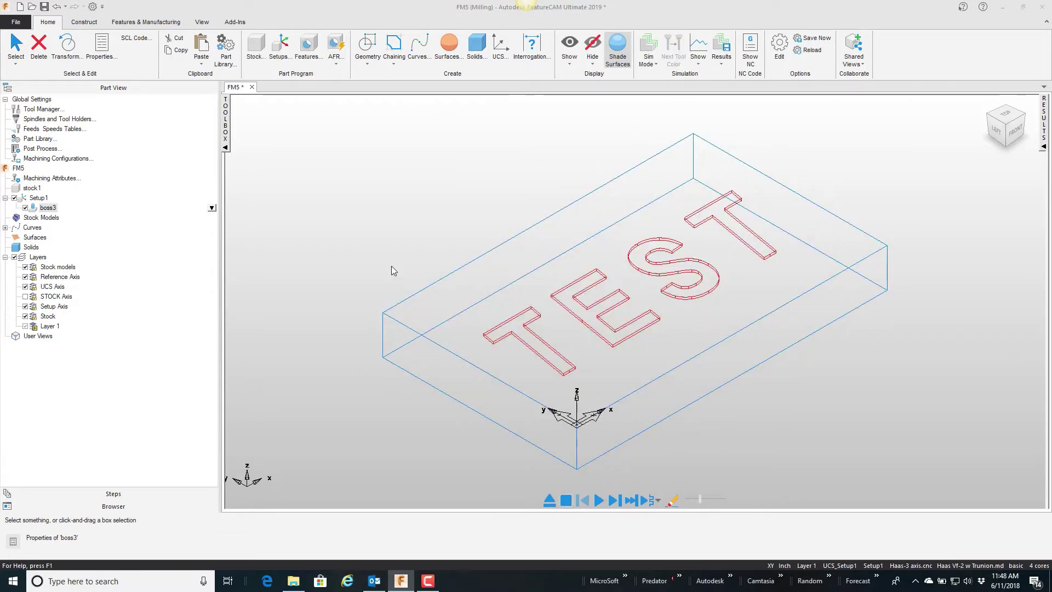
{"action": "double_click", "coordinate": [50, 208]}
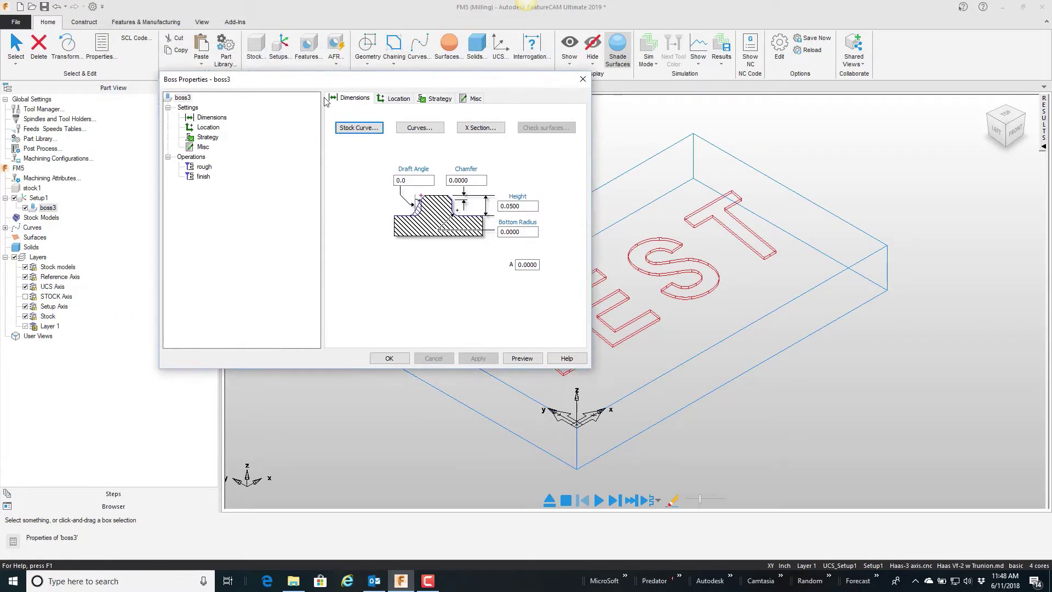
{"action": "left_click_drag", "start_coordinate": [254, 35], "coordinate": [327, 103]}
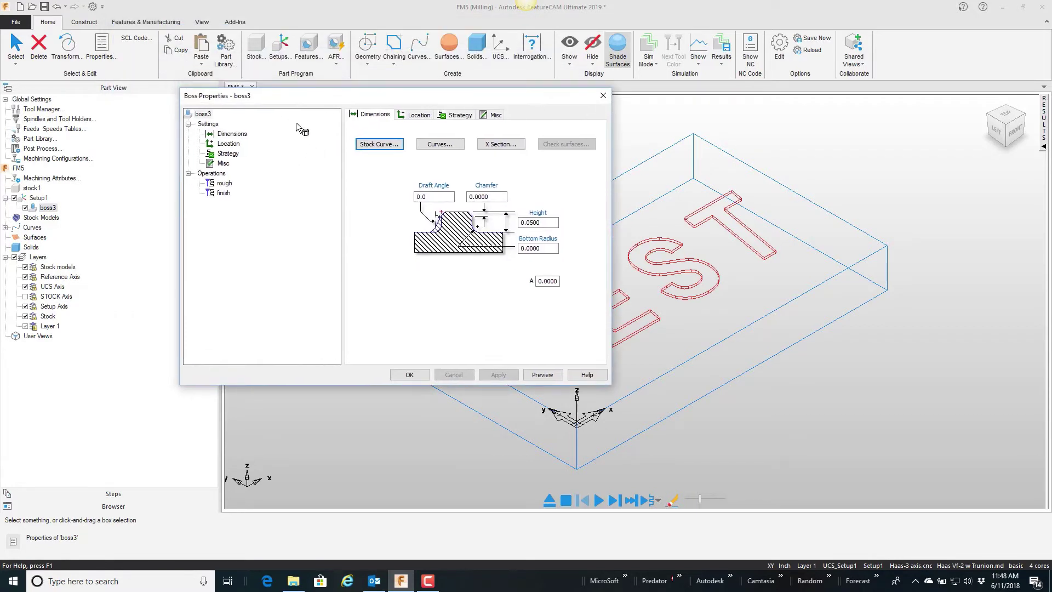
{"action": "left_click", "coordinate": [223, 184]}
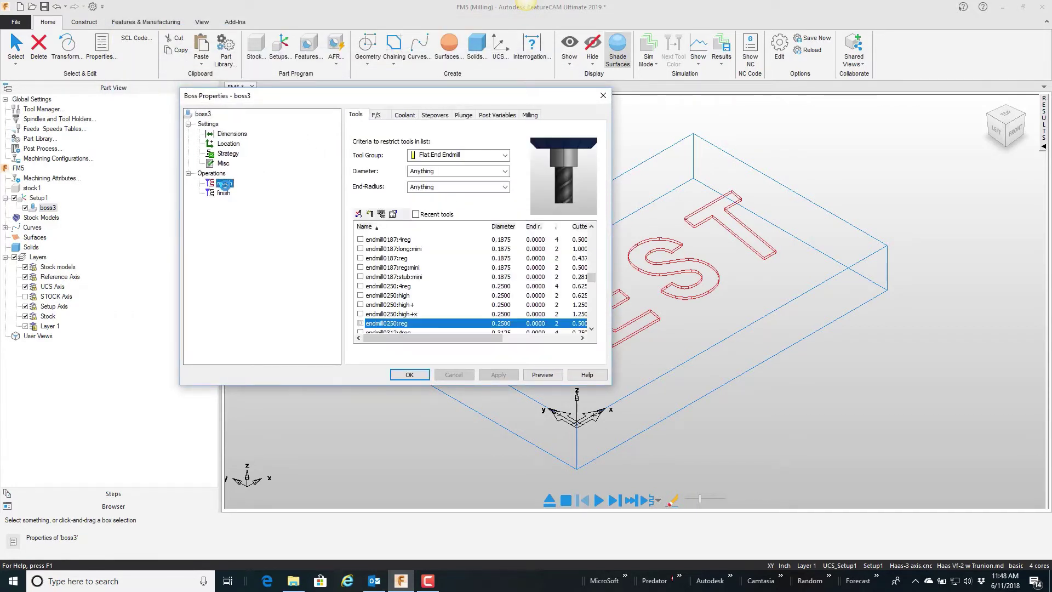
{"action": "left_click", "coordinate": [529, 115]}
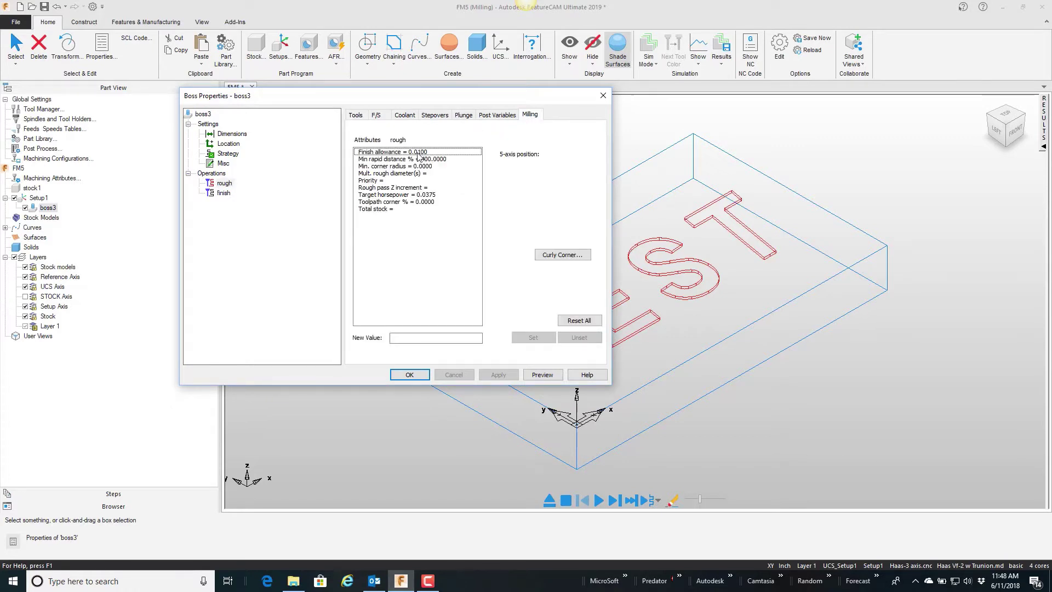
{"action": "left_click", "coordinate": [393, 174]}
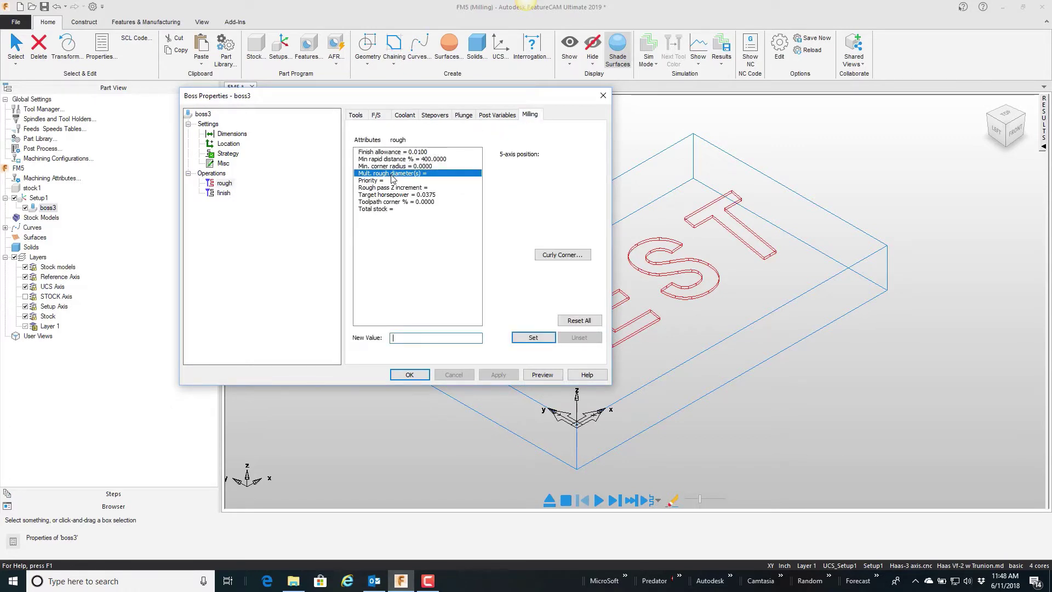
{"action": "type", "text": ".5,"}
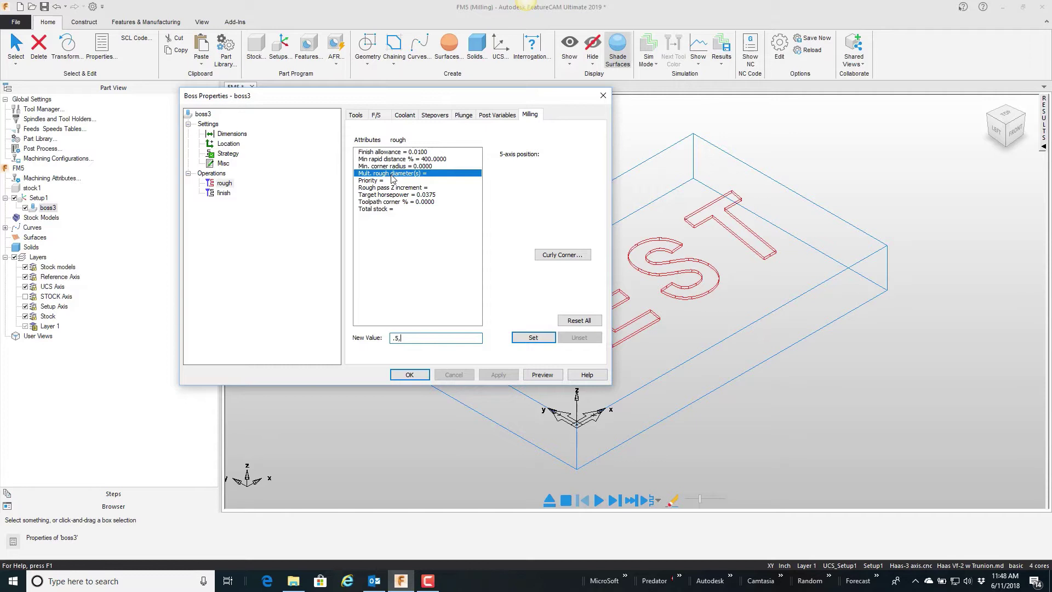
{"action": "type", "text": ".25"}
{"action": "left_click", "coordinate": [522, 339]}
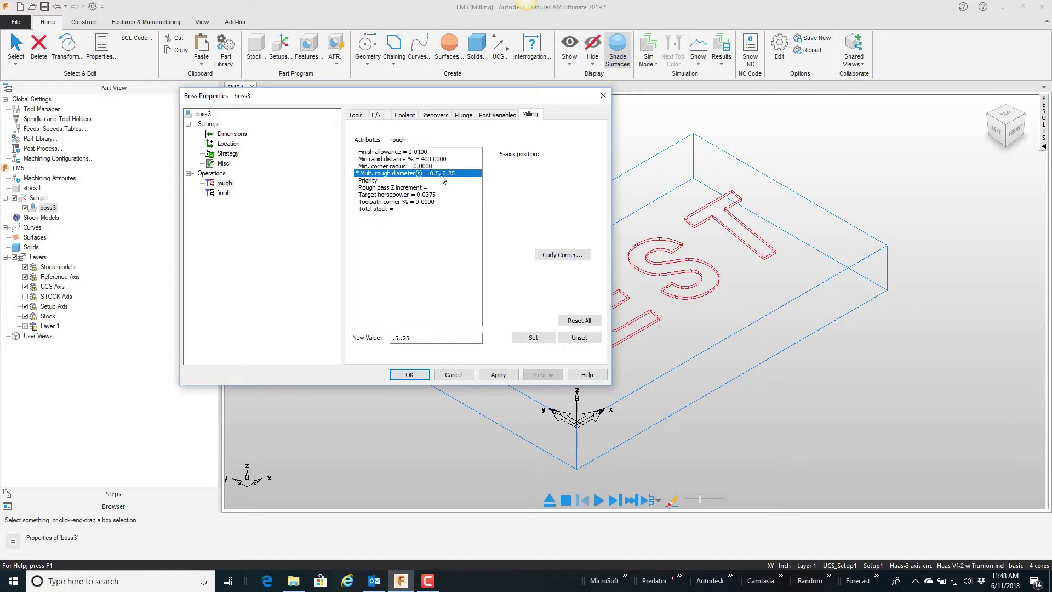
{"action": "left_click", "coordinate": [499, 374]}
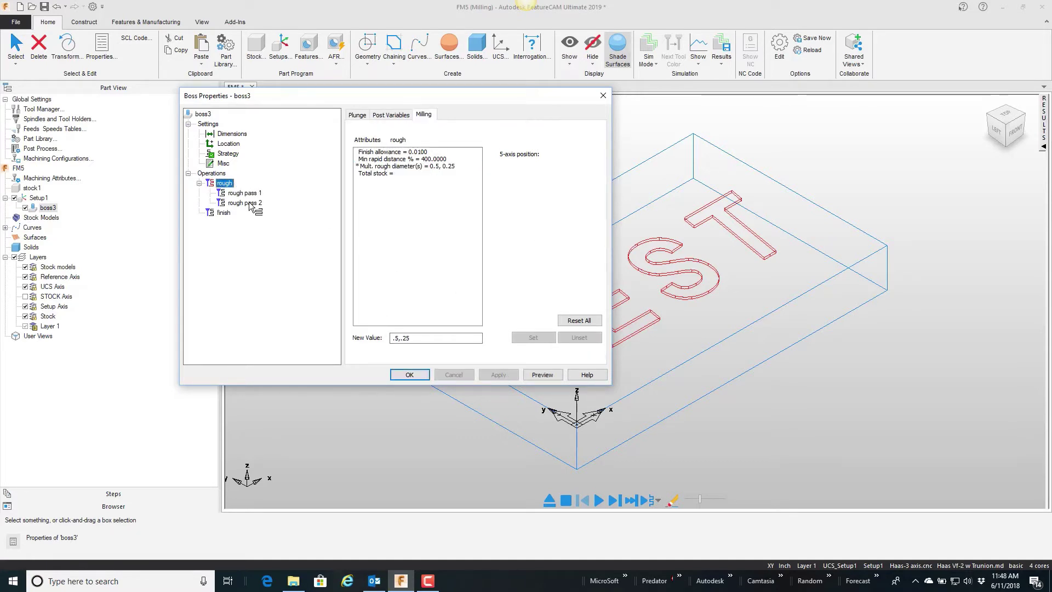
Confirm boss3 and step the simulation through both rough passes and the finish pass
{"action": "left_click", "coordinate": [409, 375]}
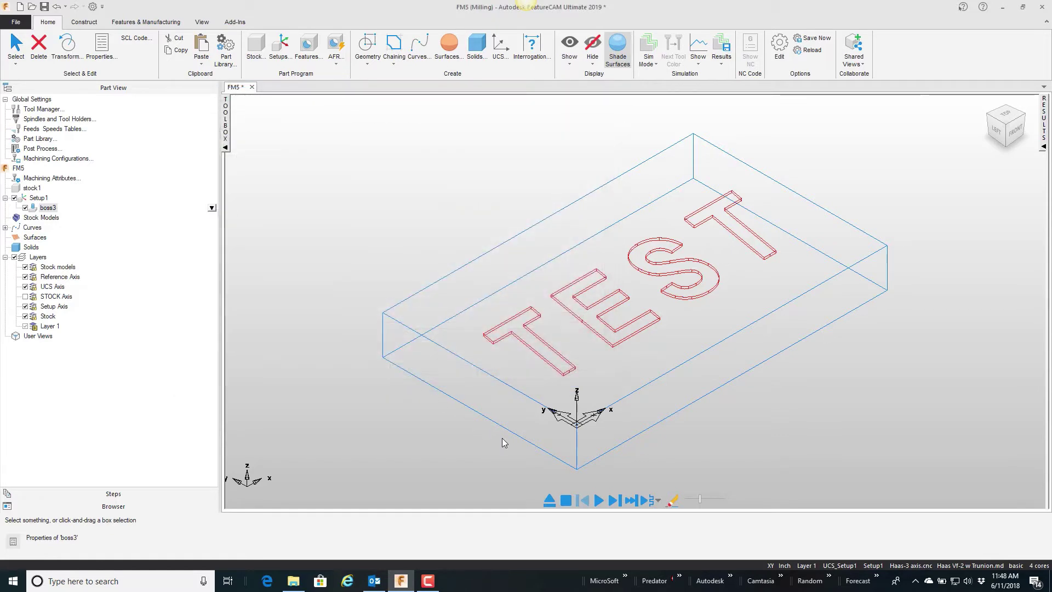
{"action": "left_click", "coordinate": [658, 501]}
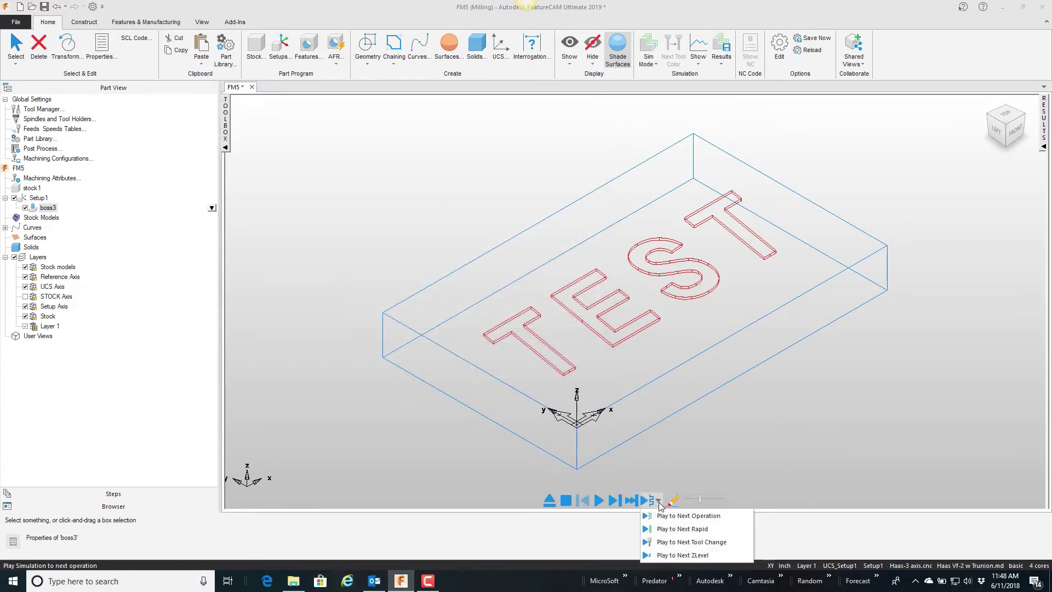
{"action": "left_click", "coordinate": [674, 542]}
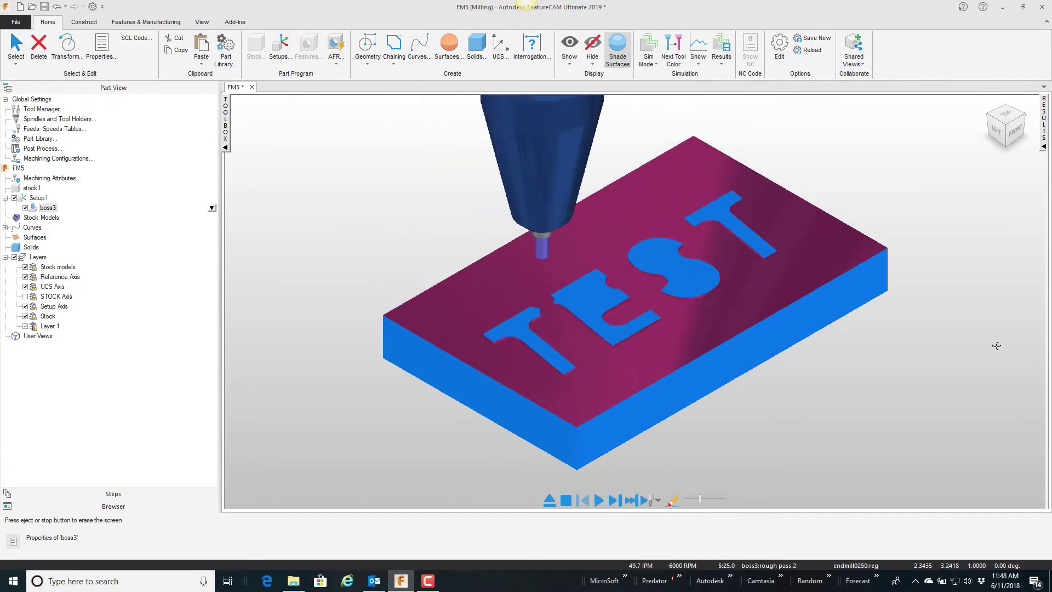
{"action": "left_click", "coordinate": [660, 501]}
{"action": "left_click", "coordinate": [663, 504]}
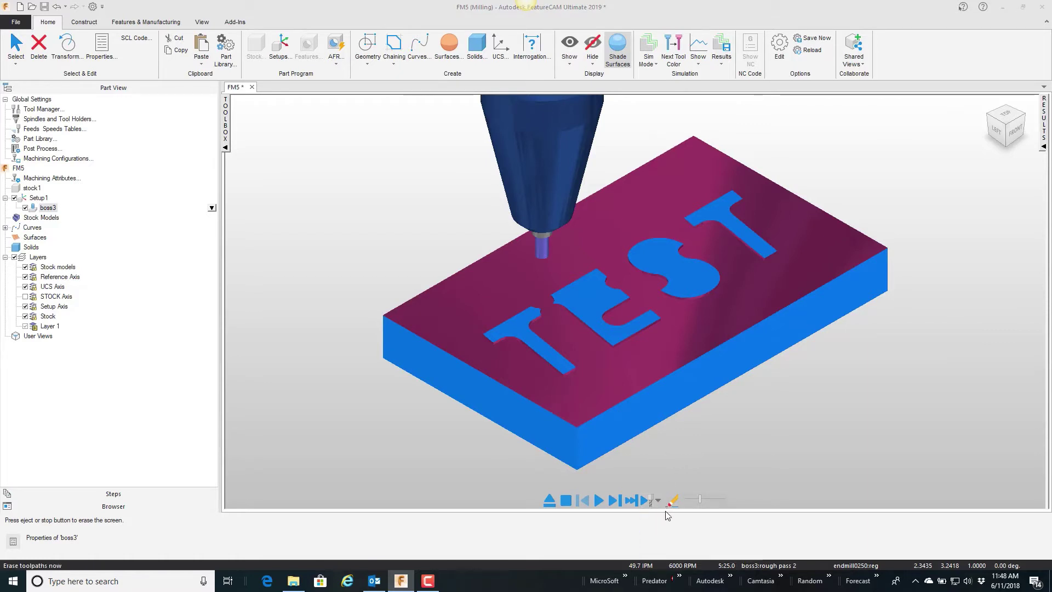
{"action": "left_click", "coordinate": [658, 504]}
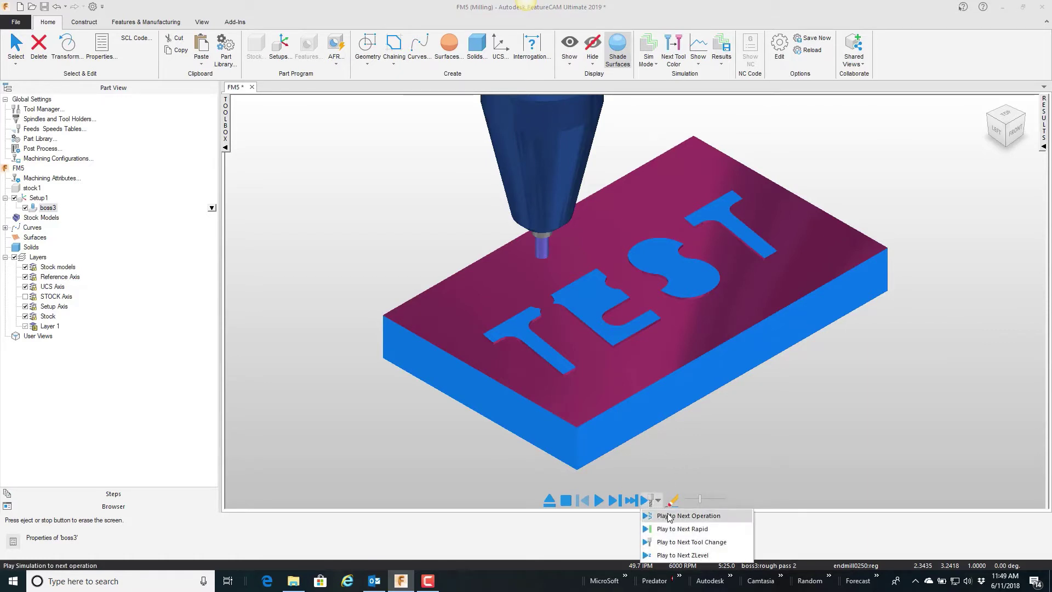
{"action": "left_click", "coordinate": [668, 515]}
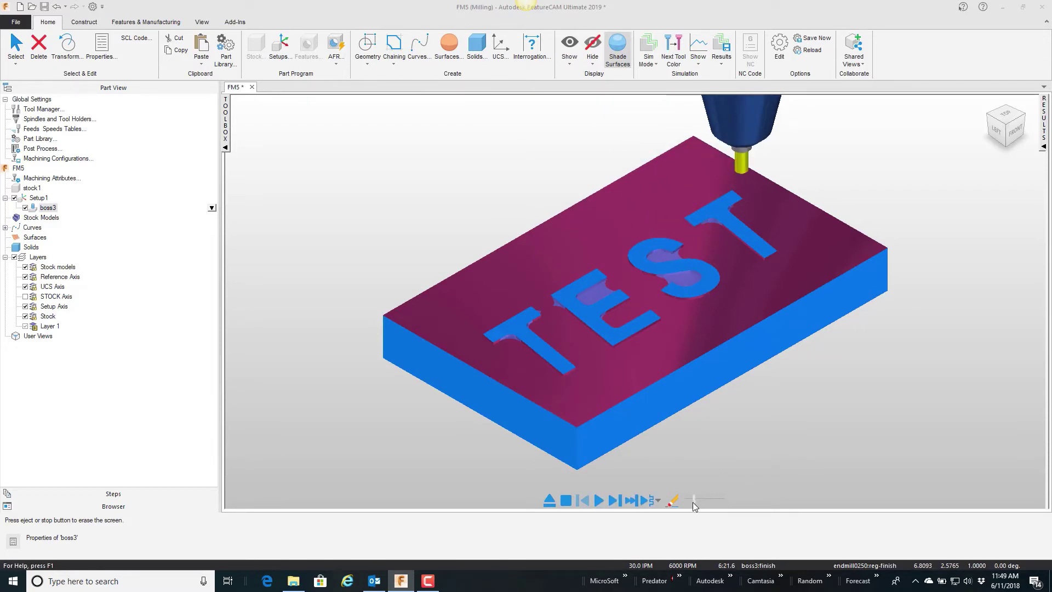
{"action": "left_click", "coordinate": [600, 504]}
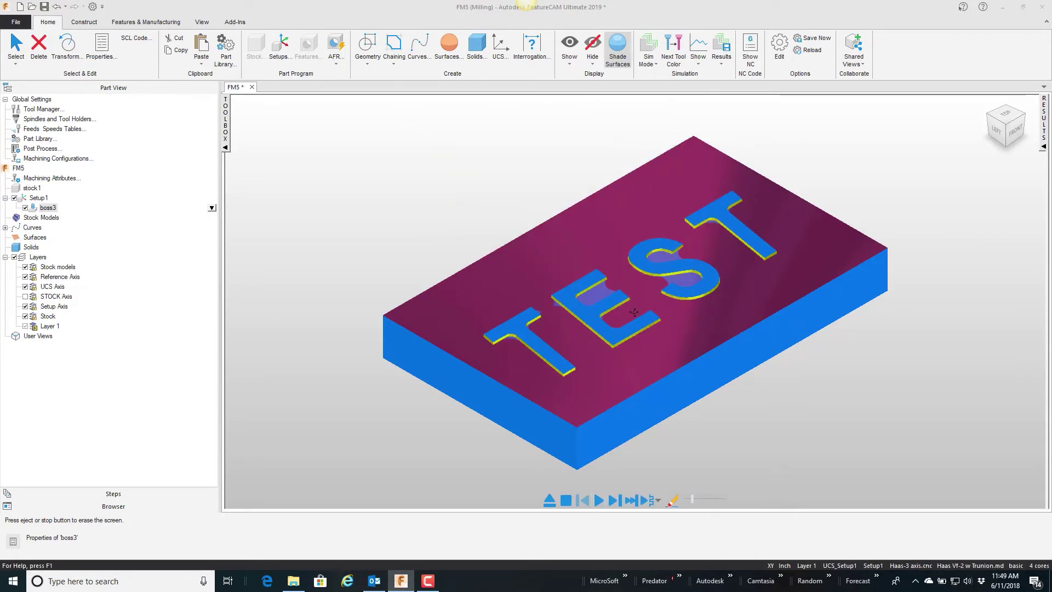
{"action": "scroll", "coordinate": [603, 307], "scroll_direction": "up", "scroll_amount": 3}
{"action": "scroll", "coordinate": [595, 303], "scroll_direction": "up", "scroll_amount": 3}
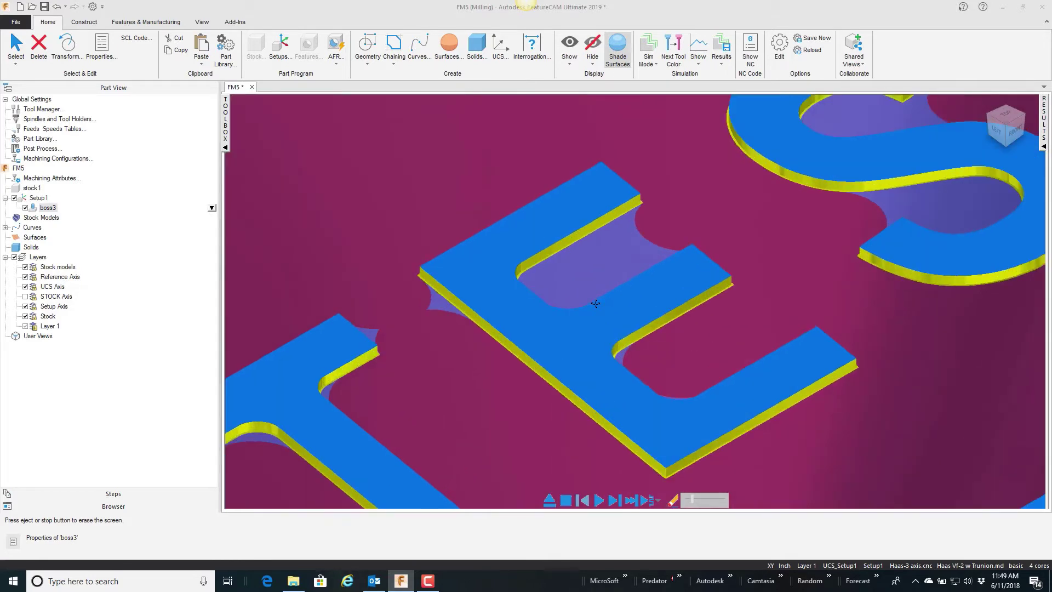
{"action": "scroll", "coordinate": [596, 304], "scroll_direction": "down", "scroll_amount": 2}
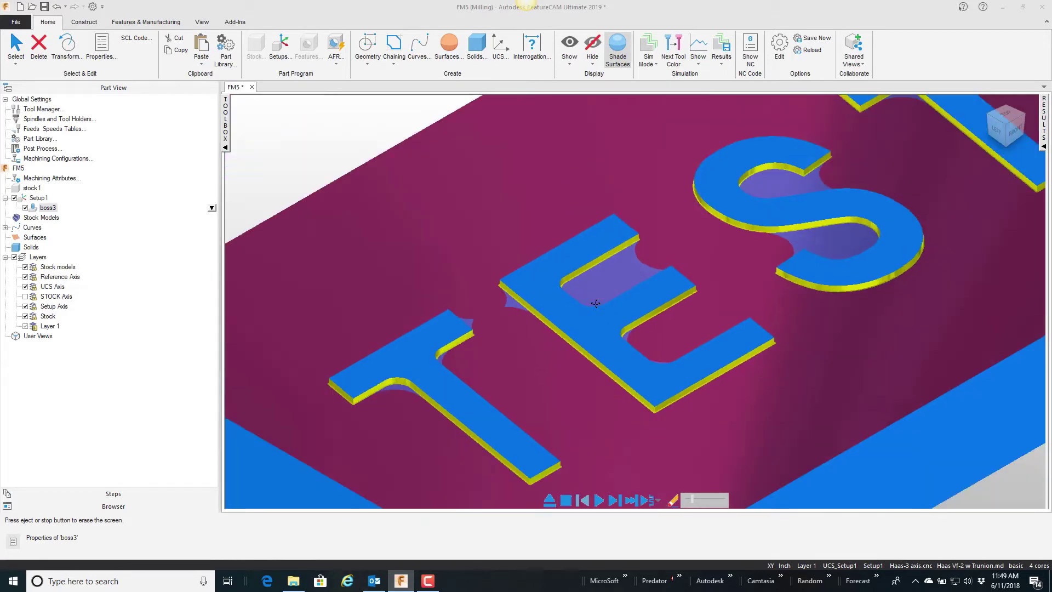
{"action": "scroll", "coordinate": [596, 304], "scroll_direction": "down", "scroll_amount": 3}
{"action": "scroll", "coordinate": [595, 304], "scroll_direction": "down", "scroll_amount": 2}
{"action": "scroll", "coordinate": [595, 303], "scroll_direction": "down", "scroll_amount": 1}
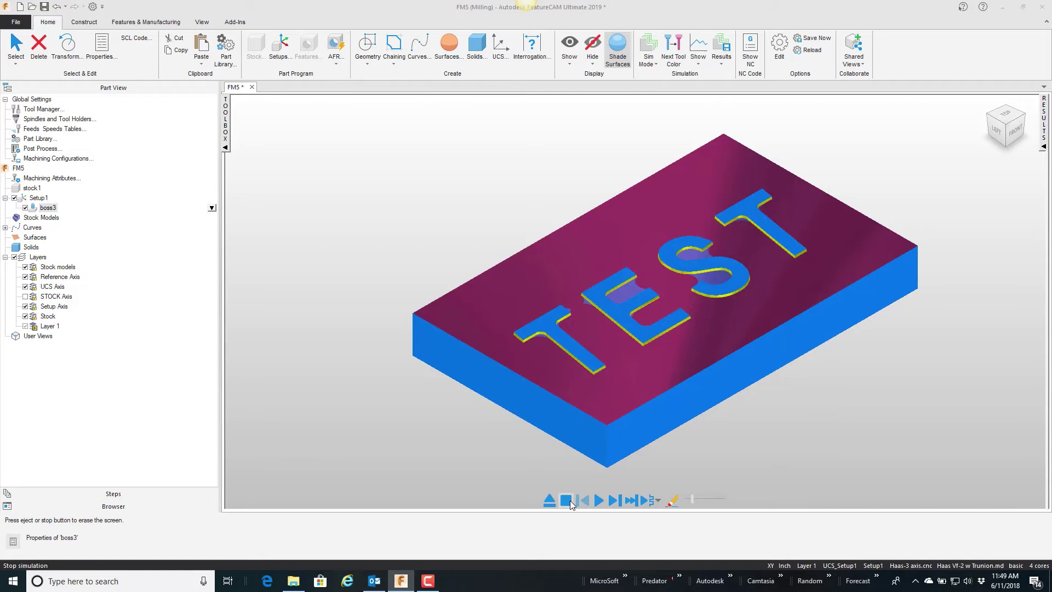
Stop the simulation and give boss3 a 0.015 chamfer, reviewing its countersink chamfer tool
{"action": "left_click", "coordinate": [569, 502]}
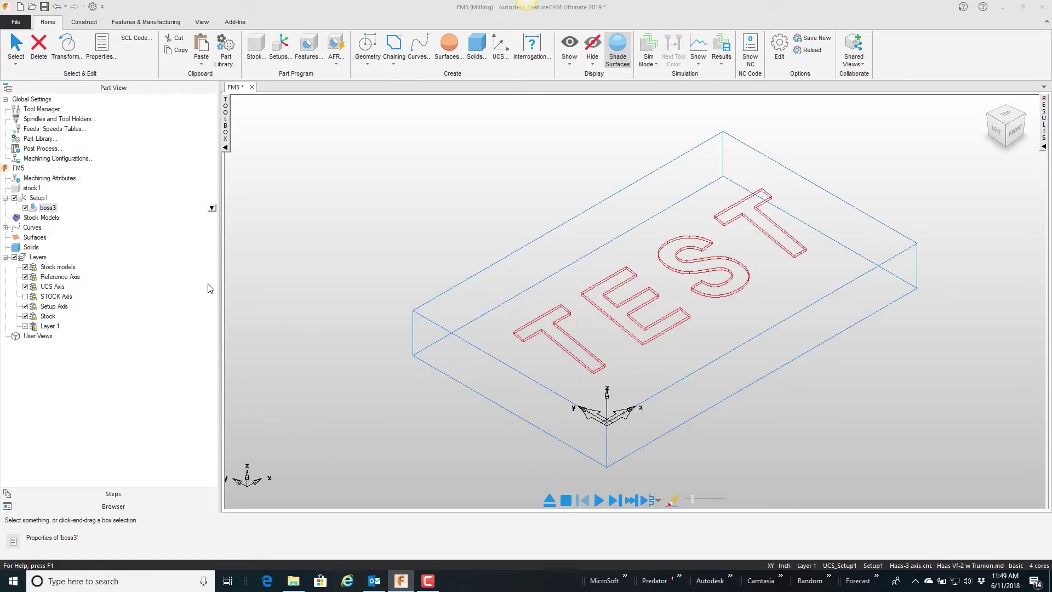
{"action": "double_click", "coordinate": [47, 207]}
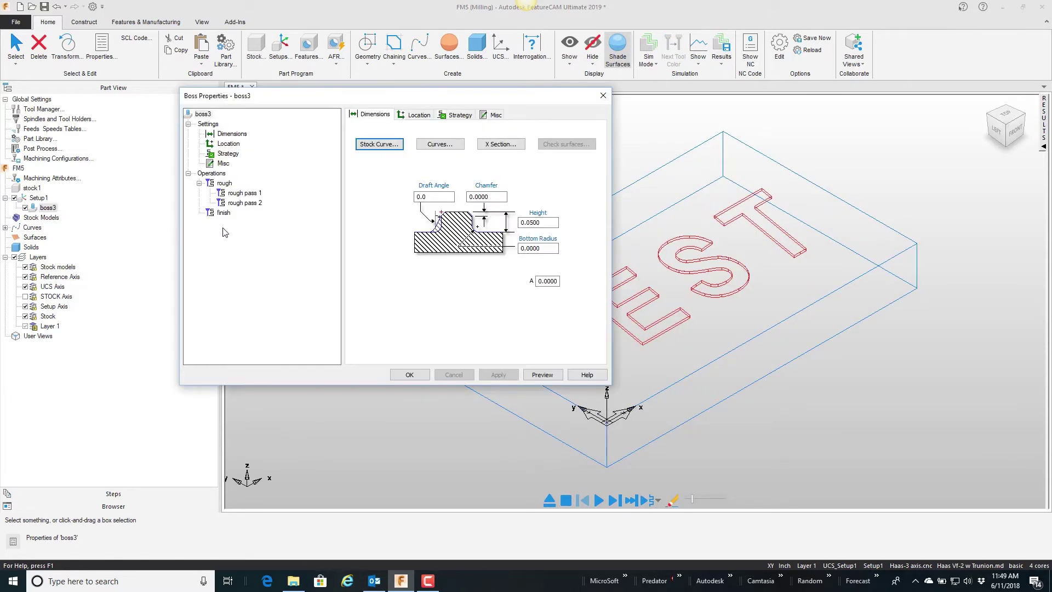
{"action": "double_click", "coordinate": [486, 197]}
{"action": "type", "text": ".015"}
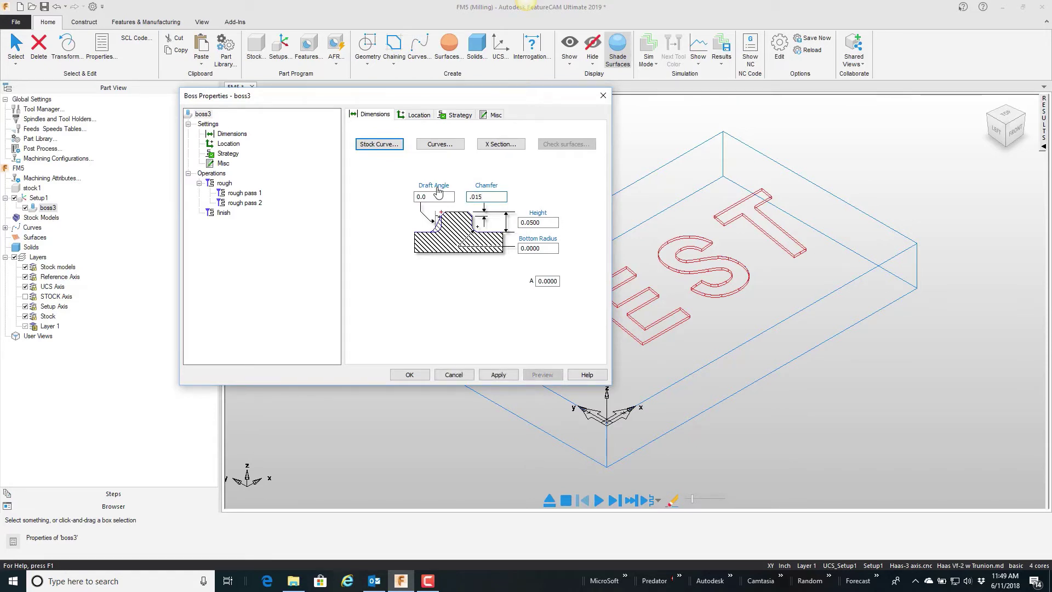
{"action": "left_click", "coordinate": [500, 375]}
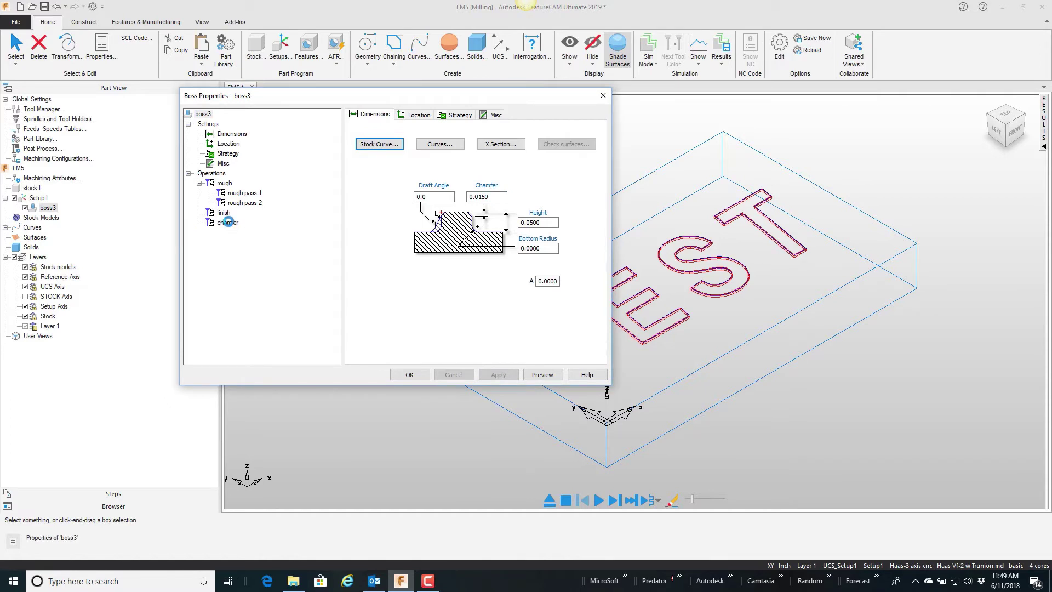
{"action": "left_click", "coordinate": [228, 222]}
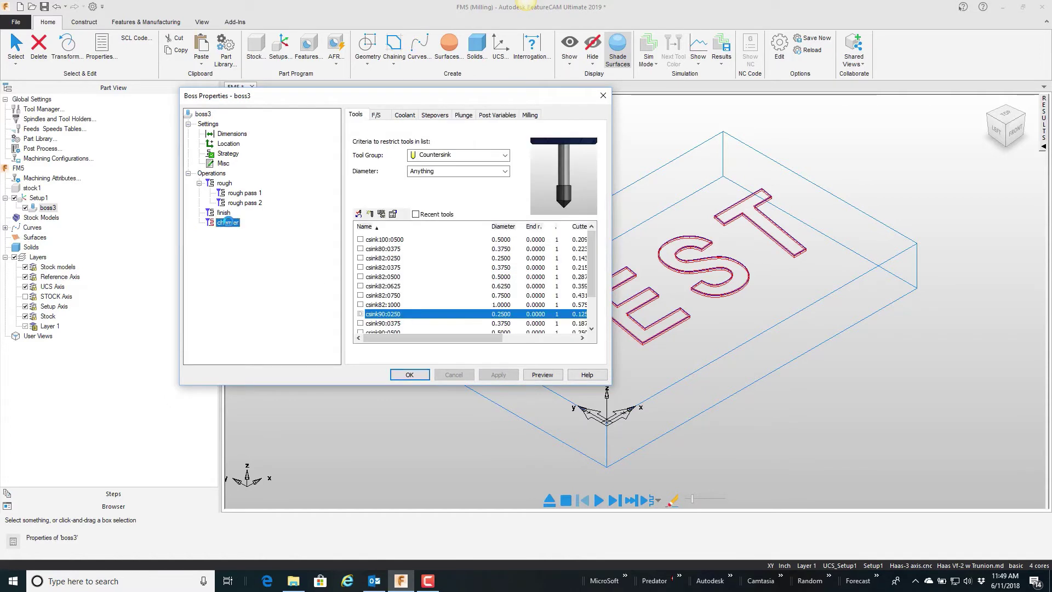
{"action": "left_click", "coordinate": [409, 374]}
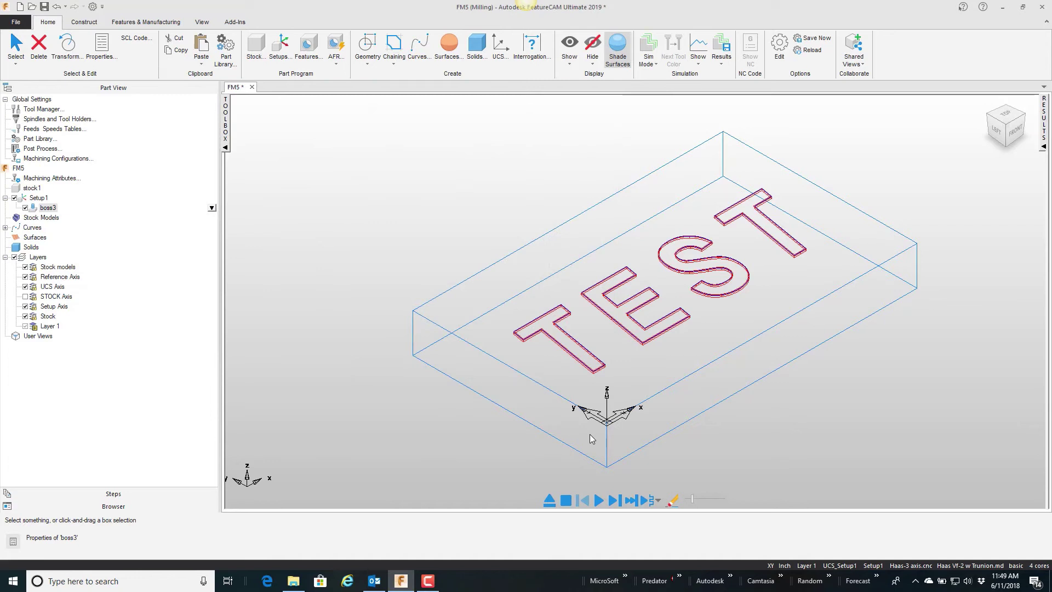
Simulate the chamfered lettering at higher speed and orbit to inspect the letter E's corners
{"action": "left_click", "coordinate": [599, 500]}
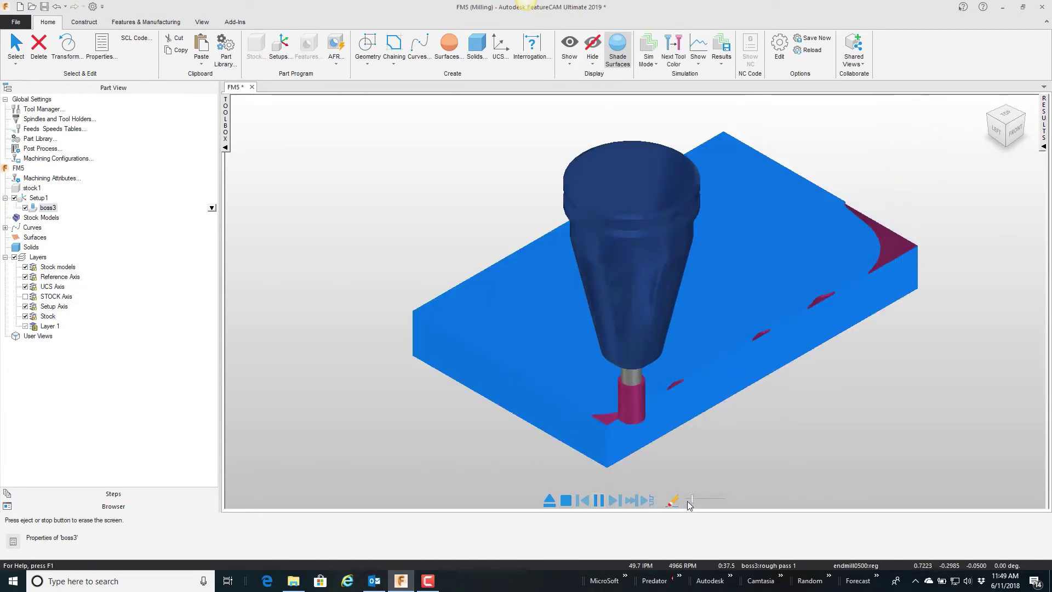
{"action": "left_click_drag", "start_coordinate": [689, 500], "coordinate": [709, 500]}
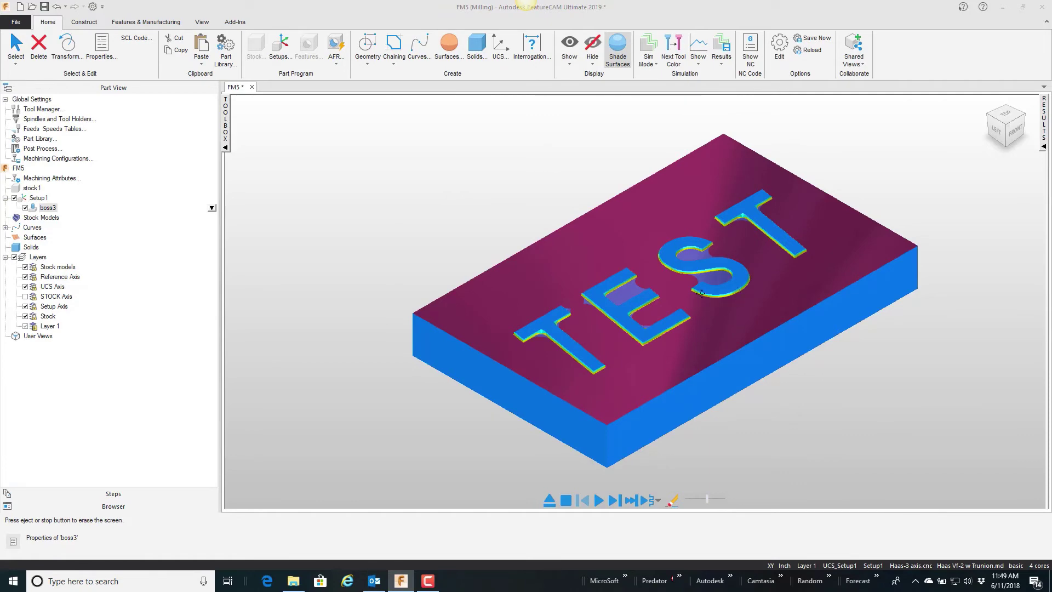
{"action": "scroll", "coordinate": [699, 292], "scroll_direction": "up", "scroll_amount": 3}
{"action": "scroll", "coordinate": [673, 293], "scroll_direction": "up", "scroll_amount": 3}
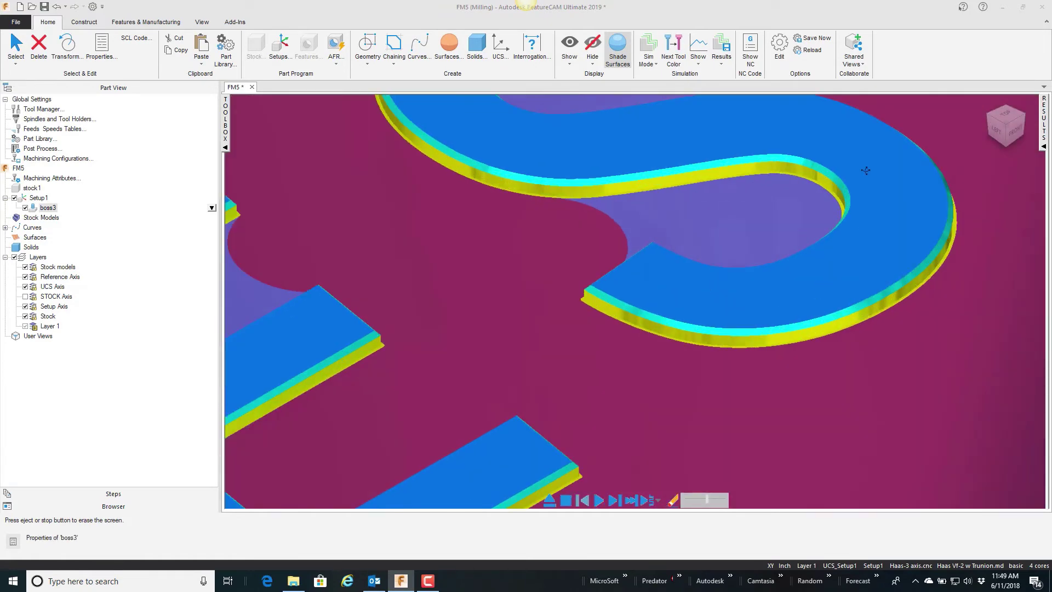
{"action": "scroll", "coordinate": [653, 150], "scroll_direction": "down", "scroll_amount": 2}
{"action": "scroll", "coordinate": [632, 184], "scroll_direction": "down", "scroll_amount": 2}
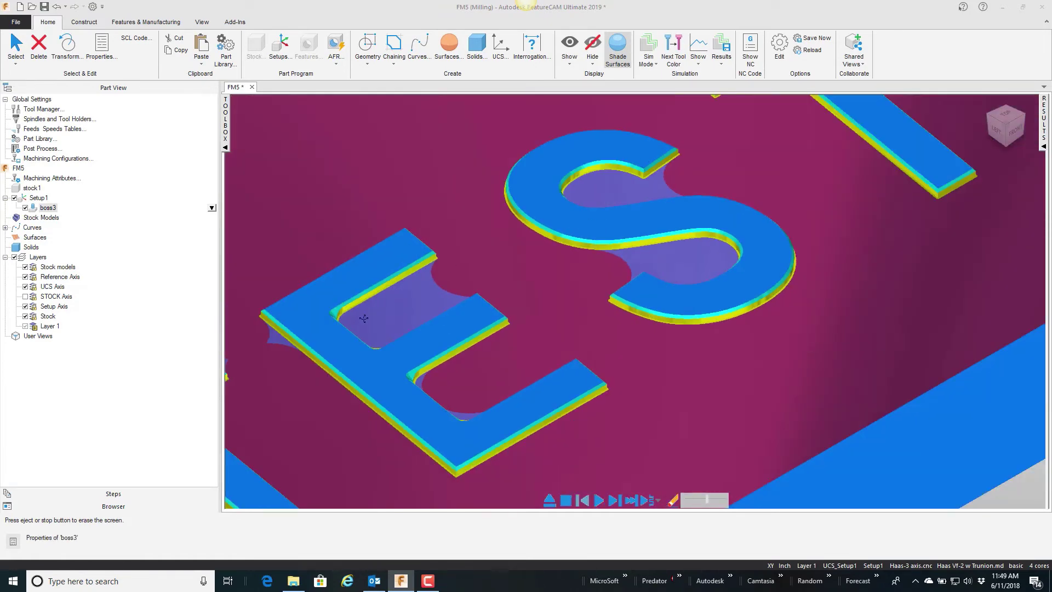
{"action": "scroll", "coordinate": [326, 328], "scroll_direction": "up", "scroll_amount": 2}
{"action": "scroll", "coordinate": [321, 321], "scroll_direction": "up", "scroll_amount": 2}
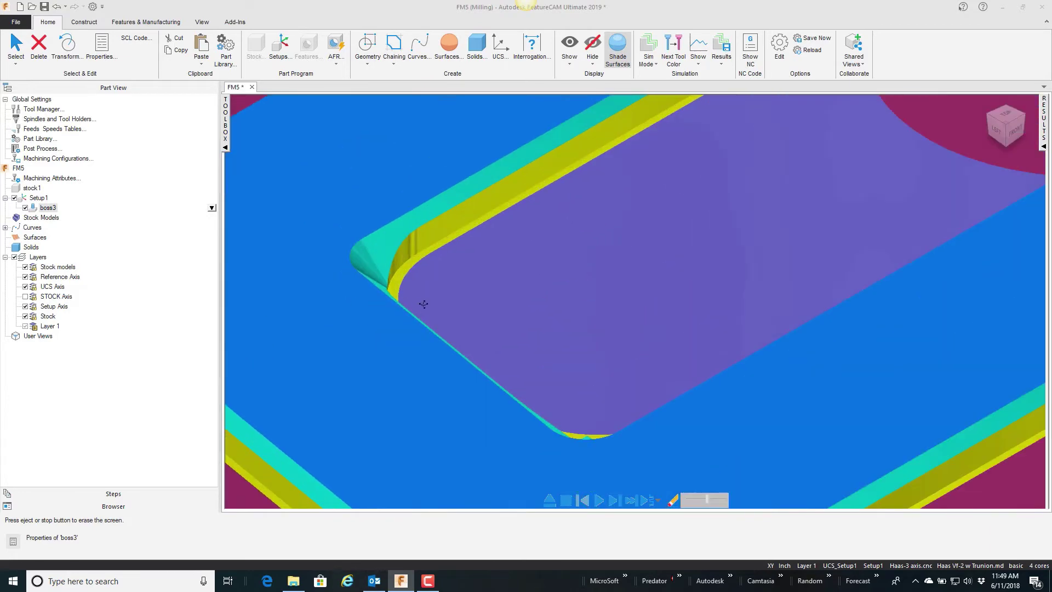
{"action": "scroll", "coordinate": [445, 301], "scroll_direction": "down", "scroll_amount": 1}
{"action": "middle_click_drag", "start_coordinate": [501, 311], "coordinate": [640, 254]}
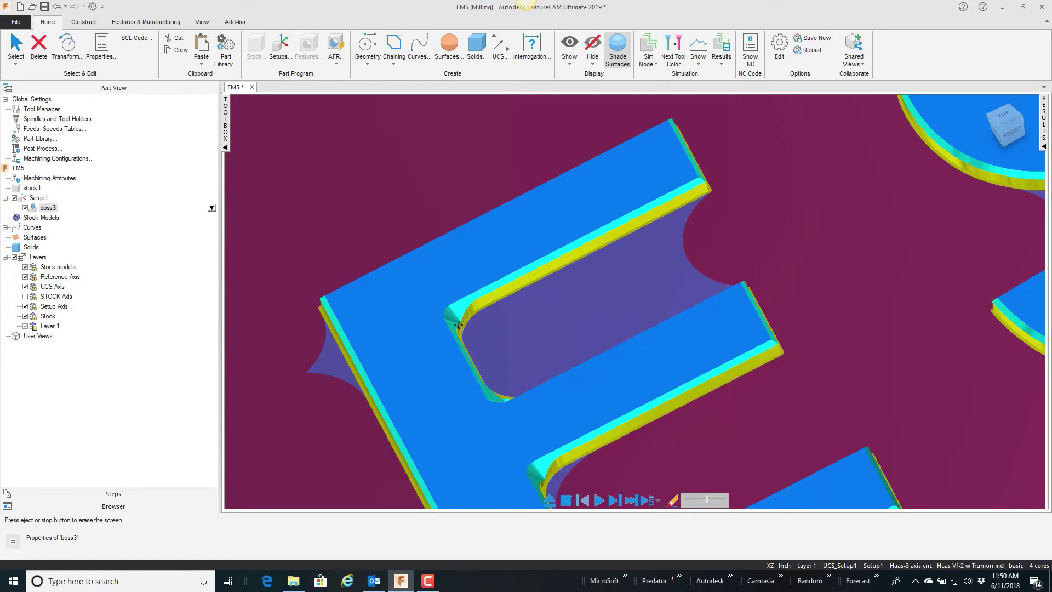
{"action": "scroll", "coordinate": [473, 319], "scroll_direction": "down", "scroll_amount": 3}
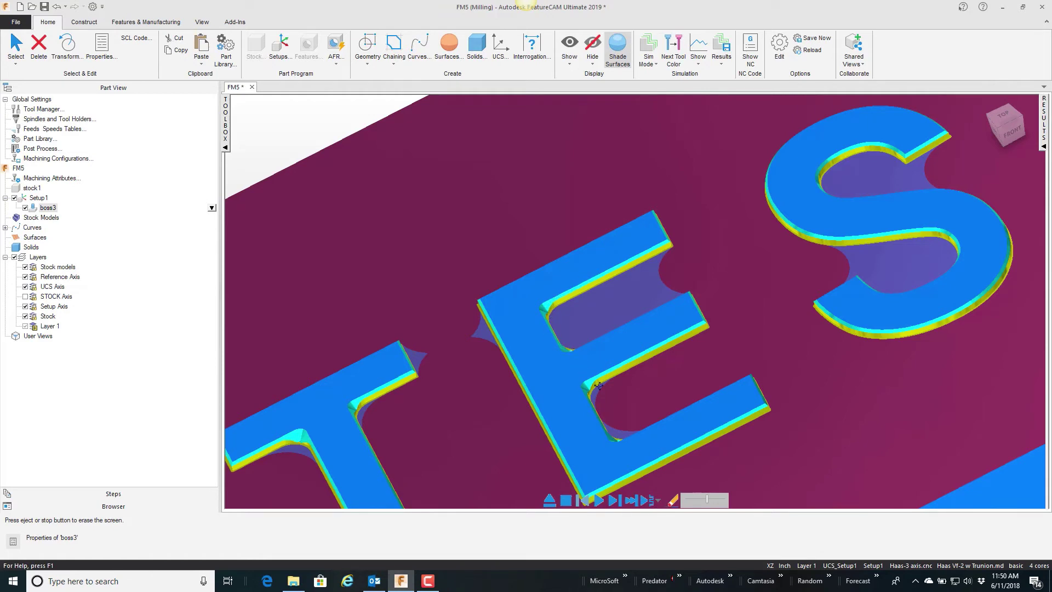
Clear the simulation and set boss3's Misc minimum corner radius to 0.125
{"action": "left_click", "coordinate": [566, 500]}
{"action": "scroll", "coordinate": [587, 301], "scroll_direction": "down", "scroll_amount": 2}
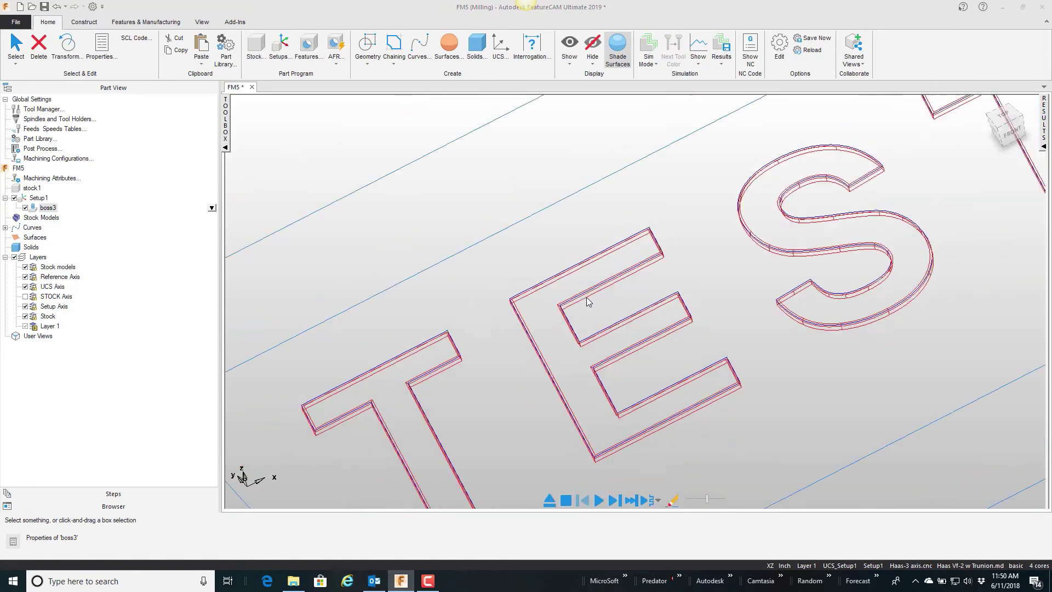
{"action": "scroll", "coordinate": [627, 301], "scroll_direction": "down", "scroll_amount": 2}
{"action": "scroll", "coordinate": [631, 286], "scroll_direction": "down", "scroll_amount": 2}
{"action": "middle_click_drag", "start_coordinate": [631, 286], "coordinate": [648, 284]}
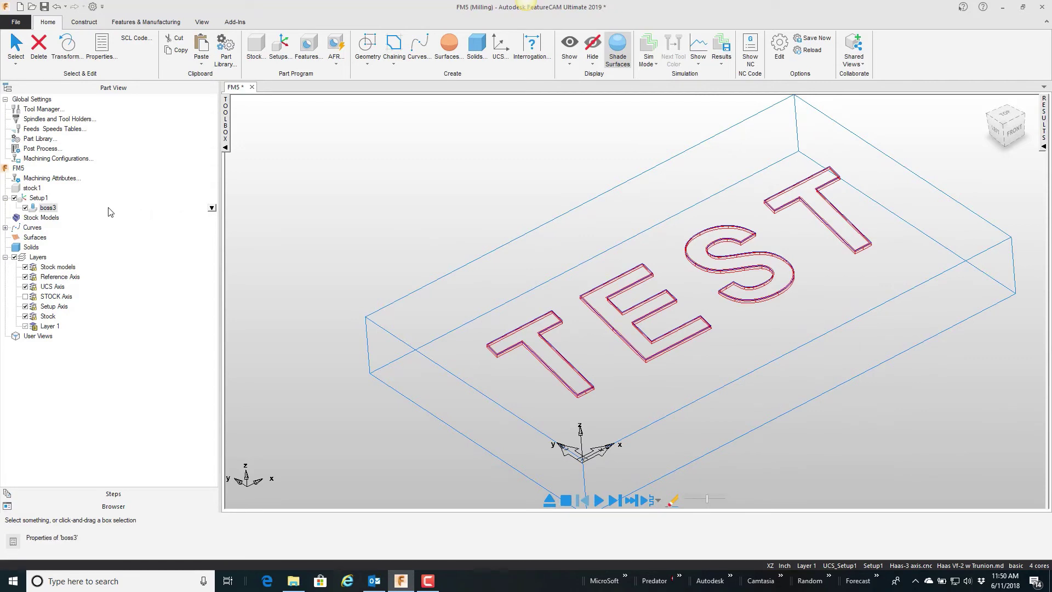
{"action": "double_click", "coordinate": [48, 207]}
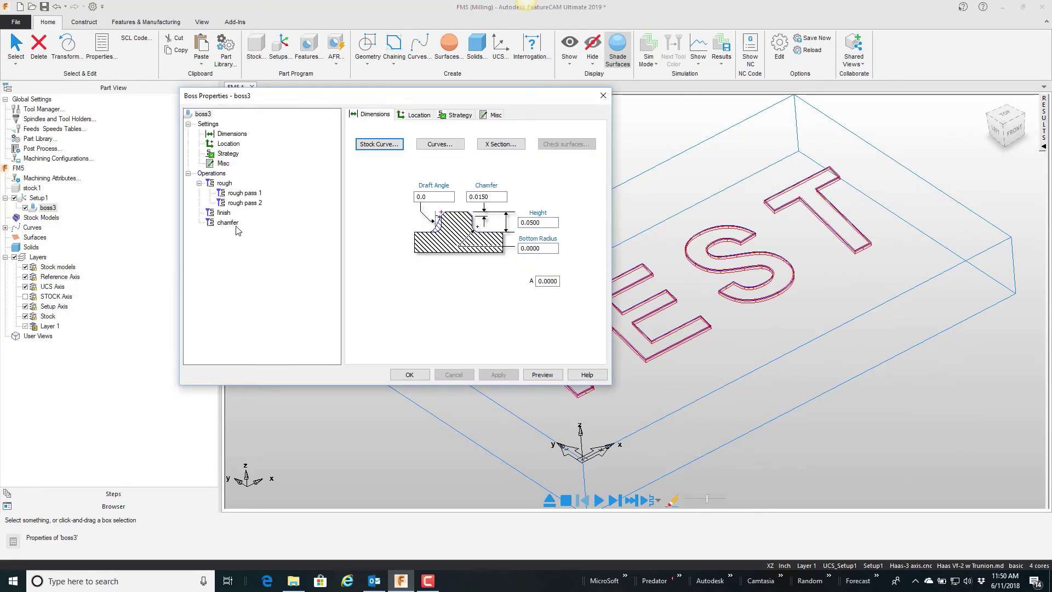
{"action": "left_click", "coordinate": [224, 164]}
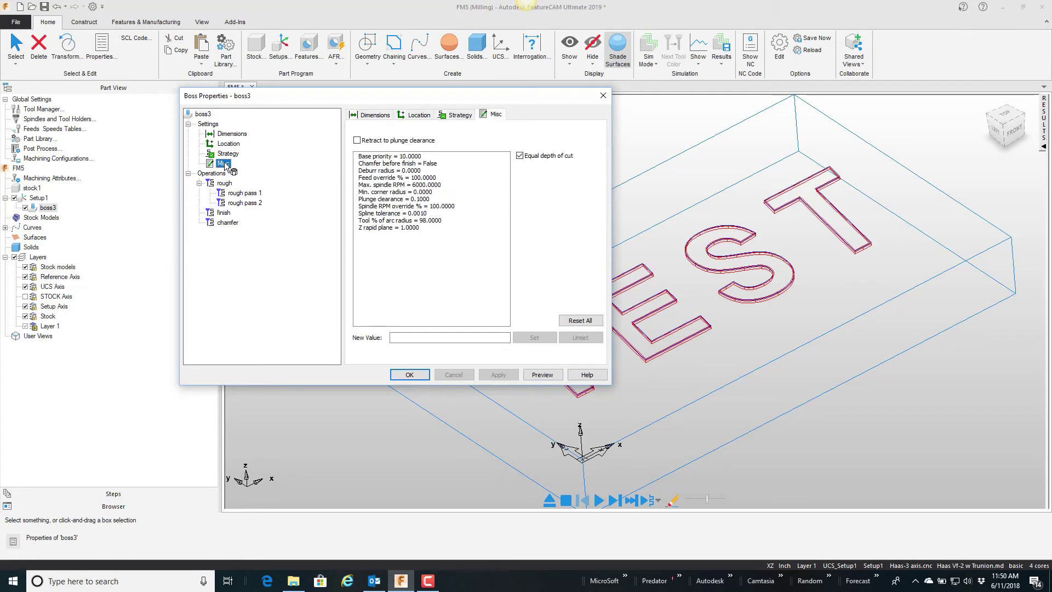
{"action": "left_click", "coordinate": [390, 193]}
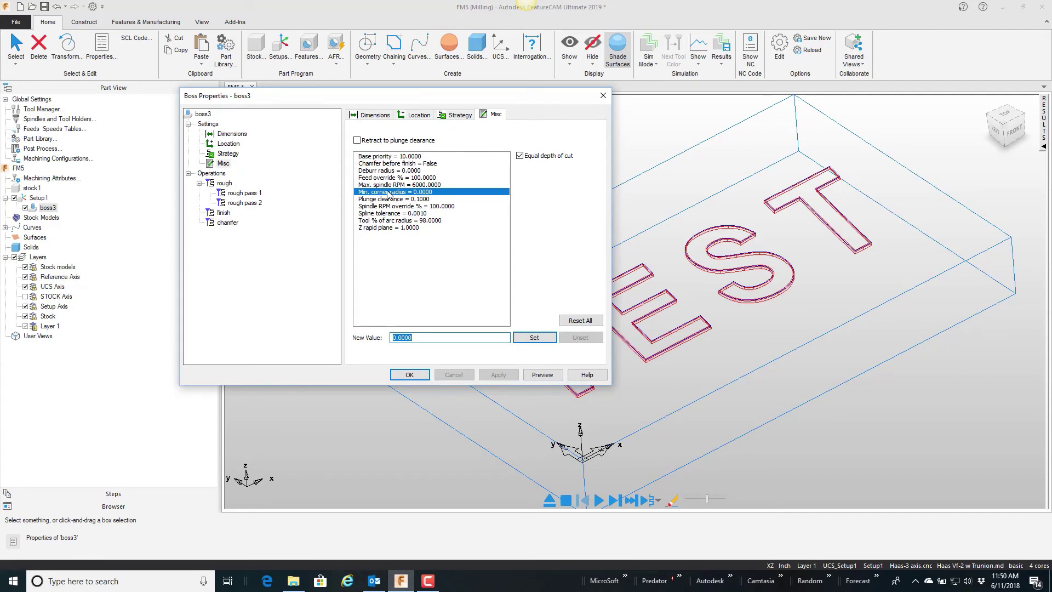
{"action": "type", "text": ".125"}
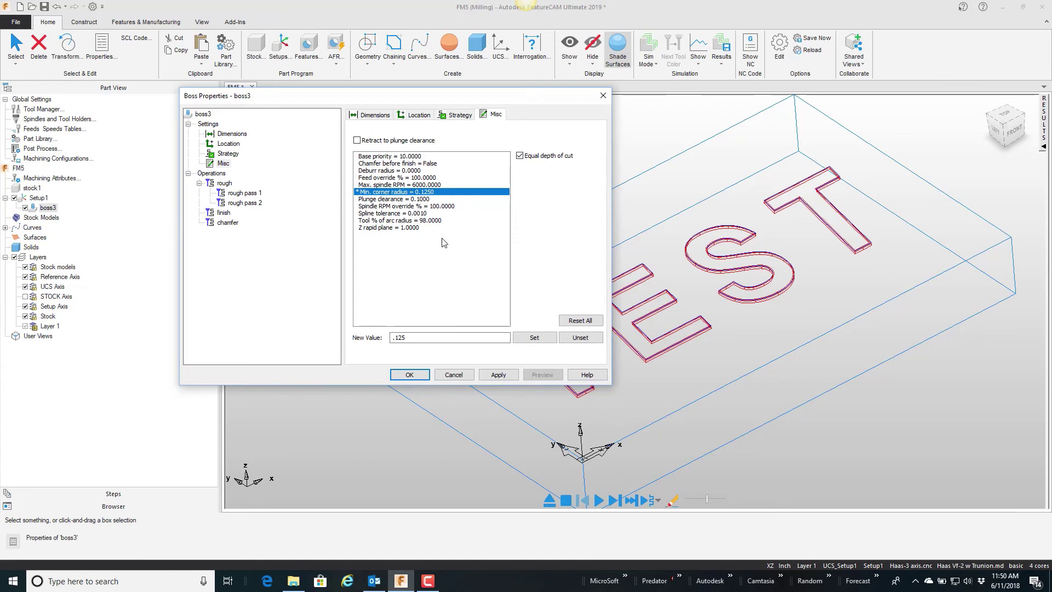
{"action": "left_click", "coordinate": [424, 378]}
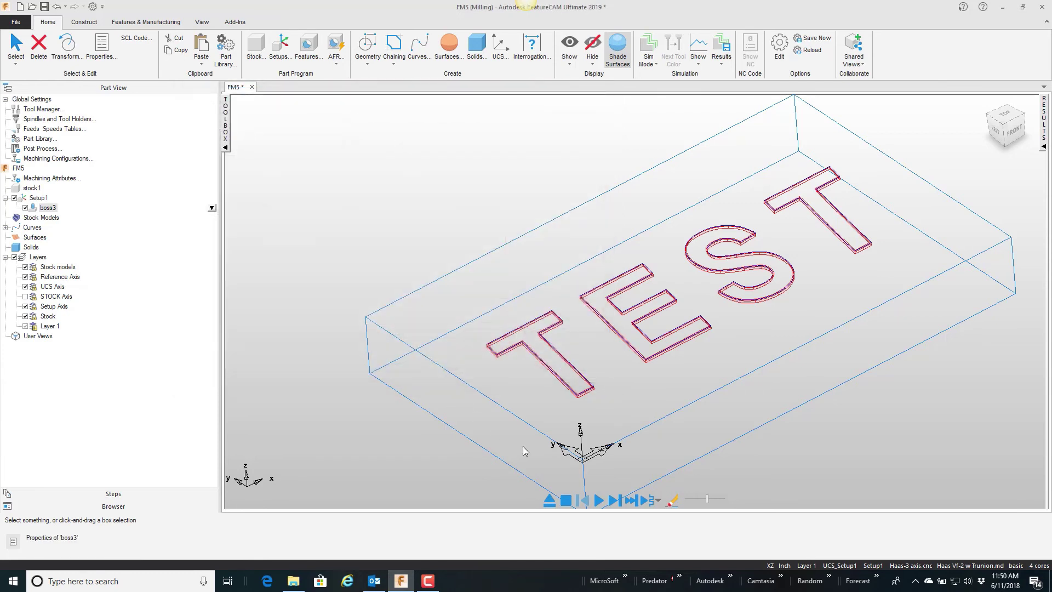
Replay the 3D simulation to check the chamfer rounding the letters' inside corners
{"action": "left_click", "coordinate": [598, 501]}
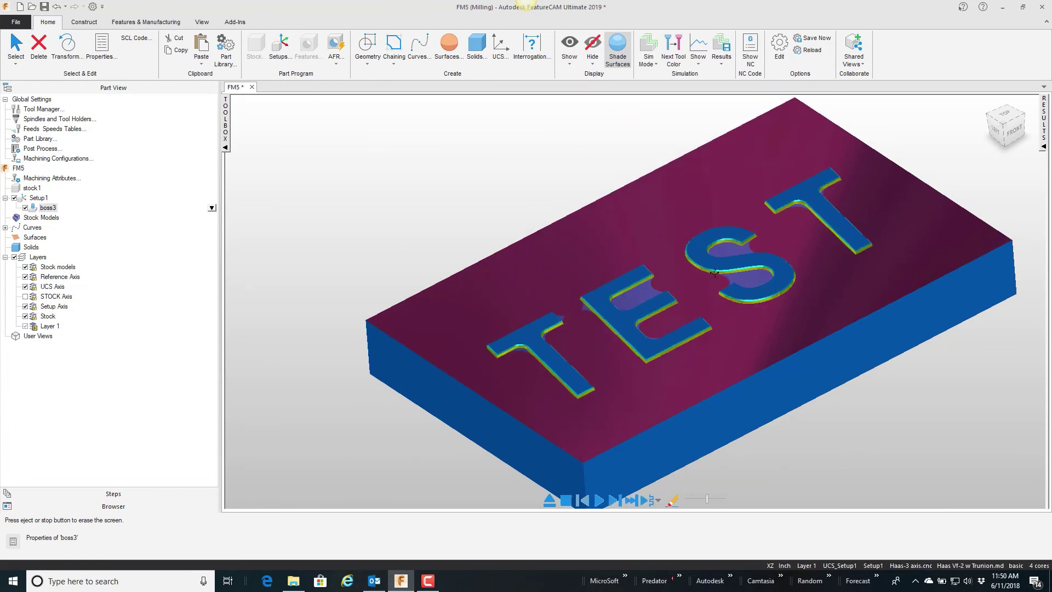
{"action": "scroll", "coordinate": [647, 287], "scroll_direction": "up", "scroll_amount": 3}
{"action": "scroll", "coordinate": [647, 286], "scroll_direction": "up", "scroll_amount": 2}
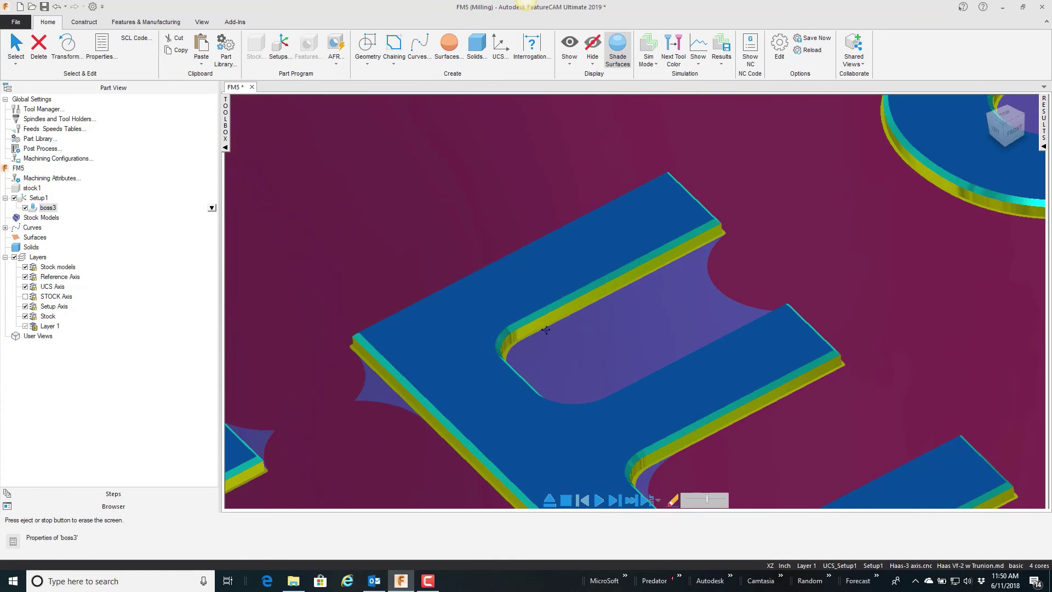
{"action": "scroll", "coordinate": [557, 324], "scroll_direction": "down", "scroll_amount": 3}
{"action": "scroll", "coordinate": [526, 338], "scroll_direction": "down", "scroll_amount": 2}
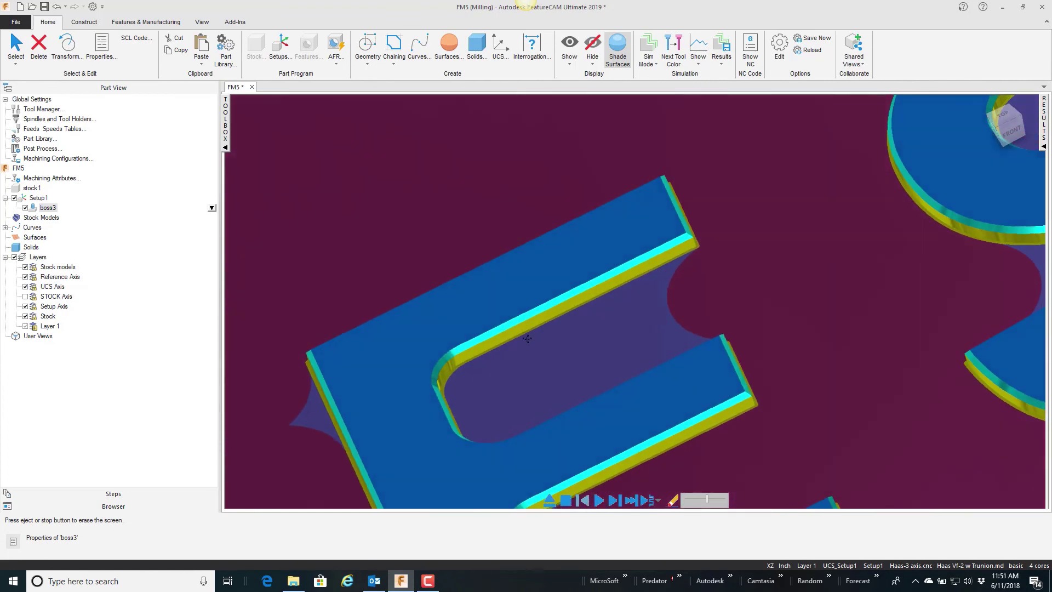
{"action": "scroll", "coordinate": [519, 343], "scroll_direction": "down", "scroll_amount": 2}
{"action": "scroll", "coordinate": [505, 362], "scroll_direction": "up", "scroll_amount": 2}
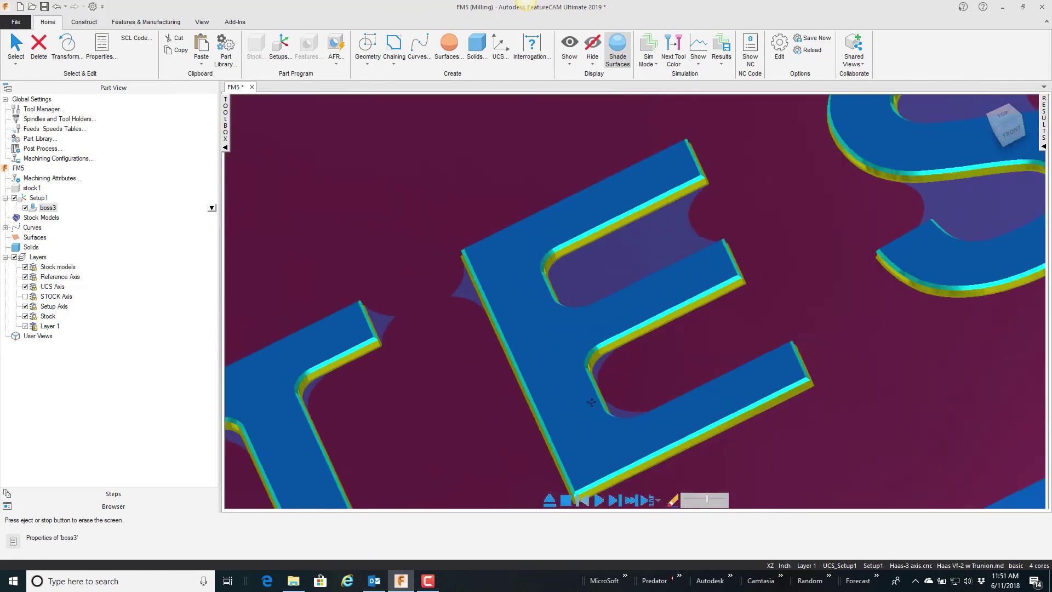
{"action": "scroll", "coordinate": [491, 382], "scroll_direction": "down", "scroll_amount": 2}
{"action": "scroll", "coordinate": [467, 345], "scroll_direction": "up", "scroll_amount": 3}
{"action": "scroll", "coordinate": [467, 346], "scroll_direction": "up", "scroll_amount": 1}
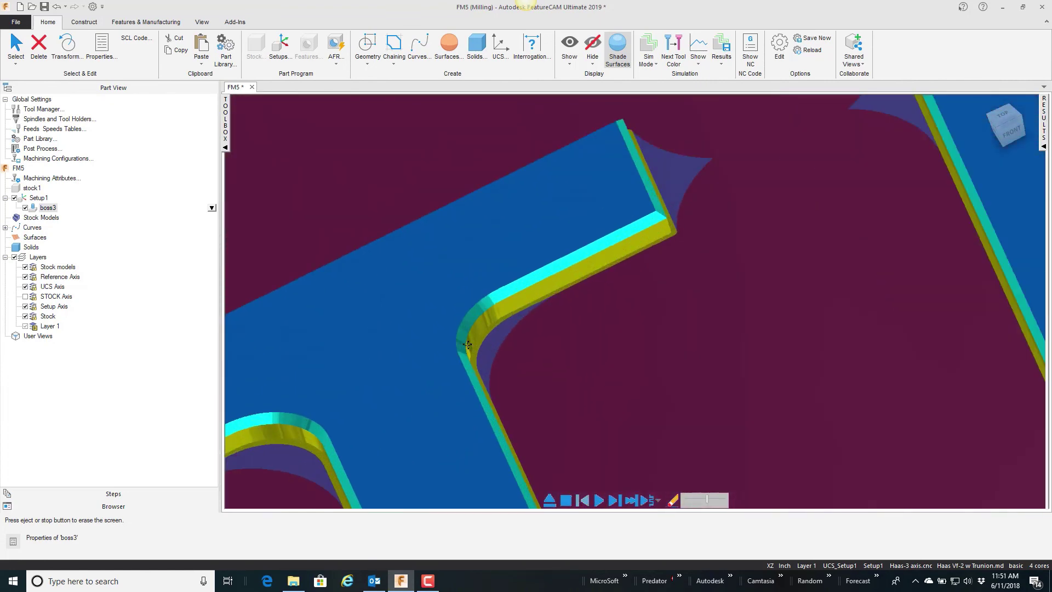
{"action": "scroll", "coordinate": [467, 346], "scroll_direction": "up", "scroll_amount": 1}
{"action": "scroll", "coordinate": [467, 346], "scroll_direction": "down", "scroll_amount": 3}
{"action": "scroll", "coordinate": [569, 319], "scroll_direction": "down", "scroll_amount": 2}
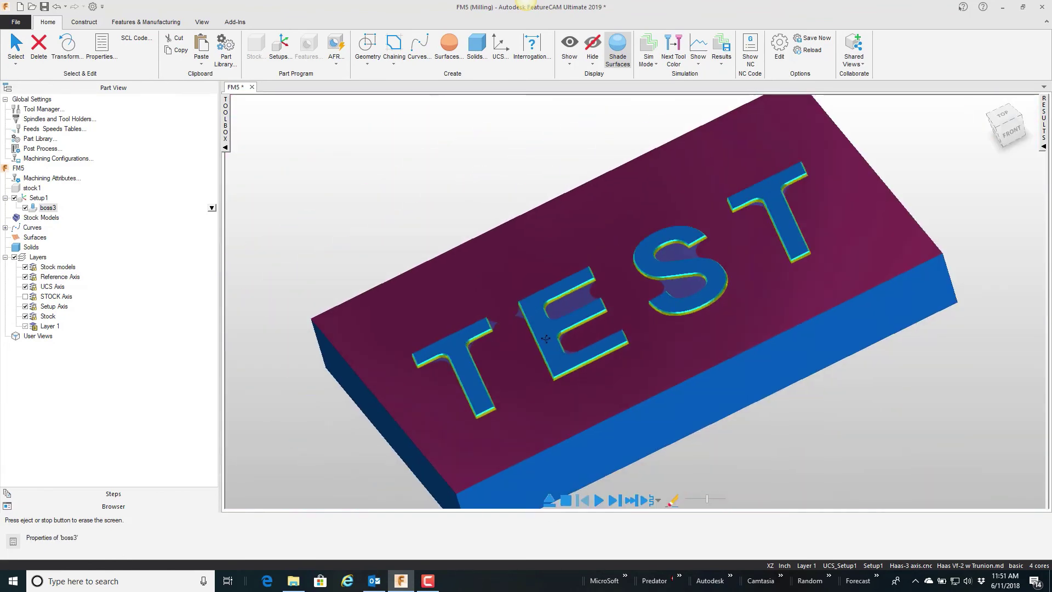
{"action": "scroll", "coordinate": [569, 318], "scroll_direction": "down", "scroll_amount": 1}
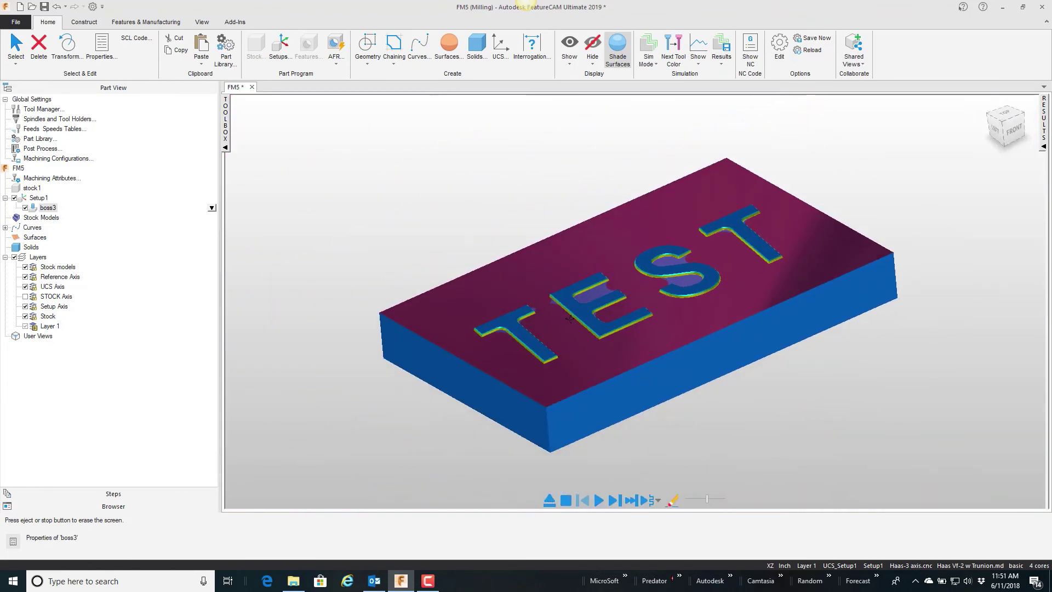